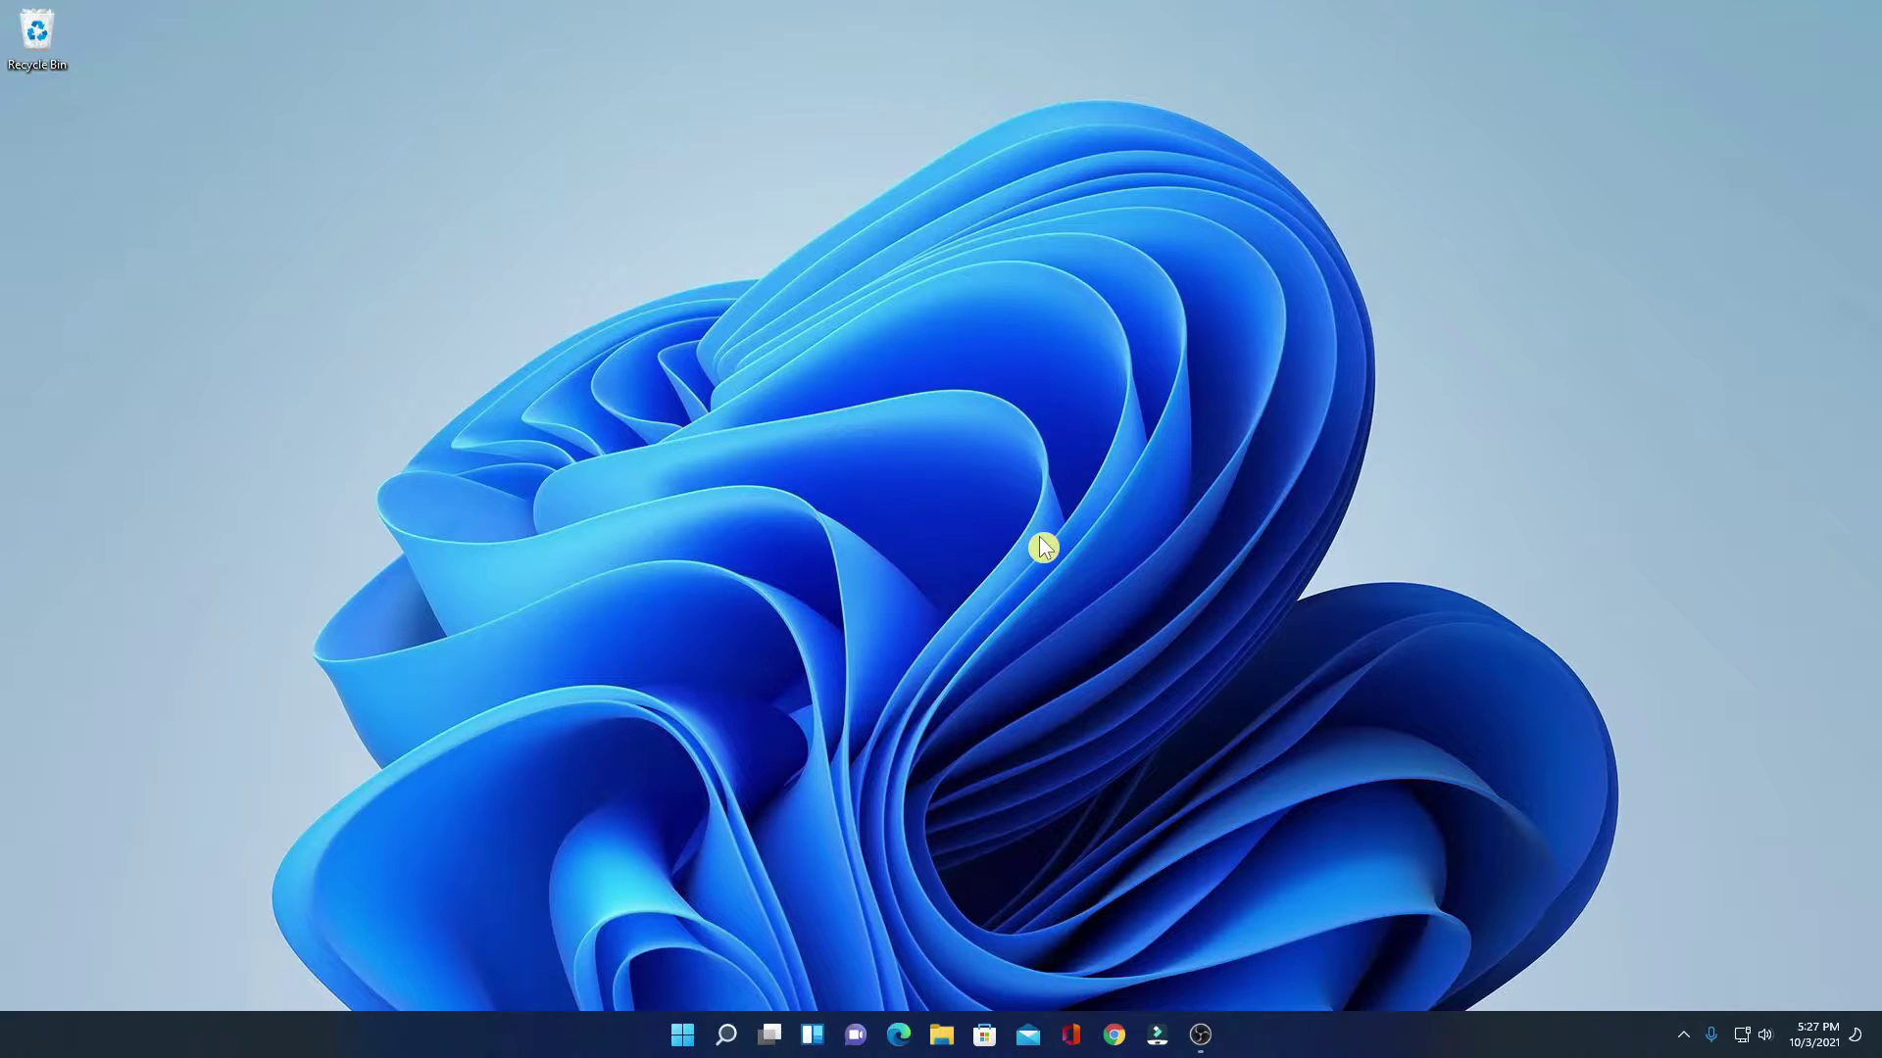
# Step: Open the Taskbar settings page directly from the taskbar, and close the Settings window
pyautogui.rightClick(1406, 1048)
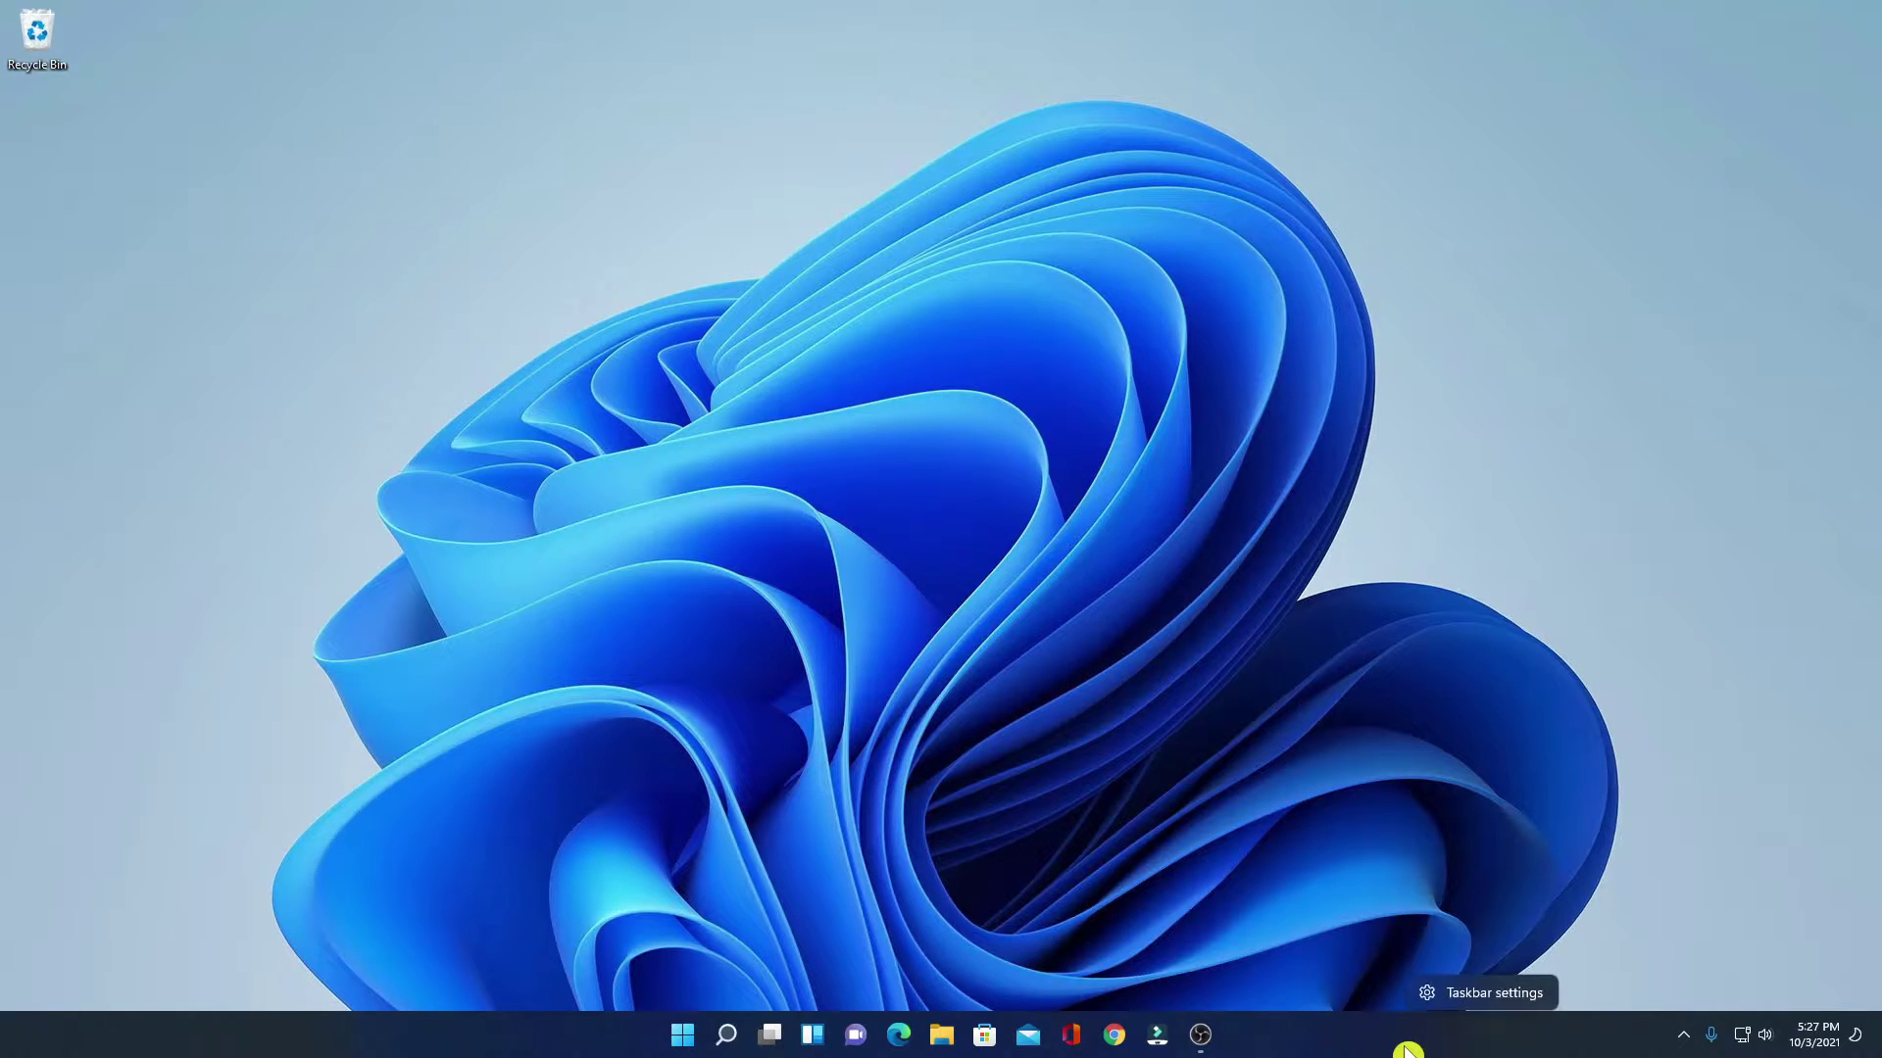
pyautogui.click(1517, 995)
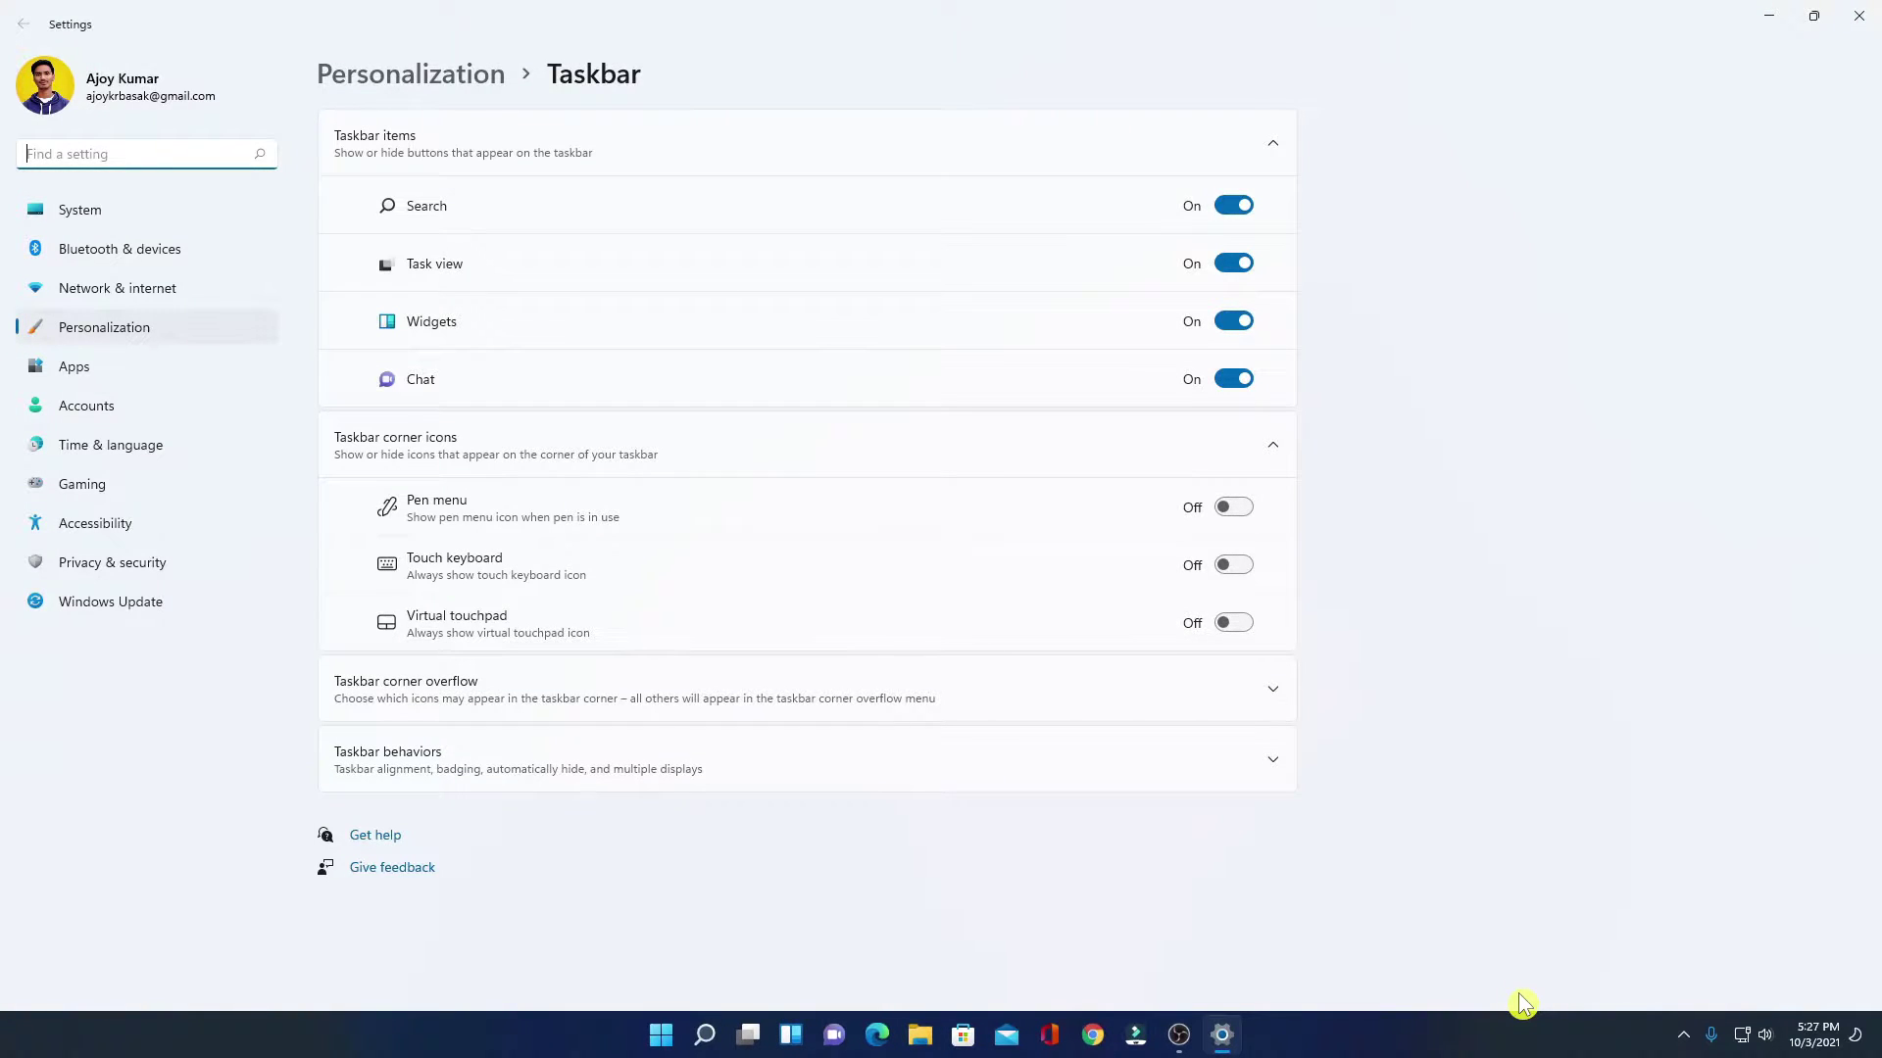
pyautogui.click(1859, 16)
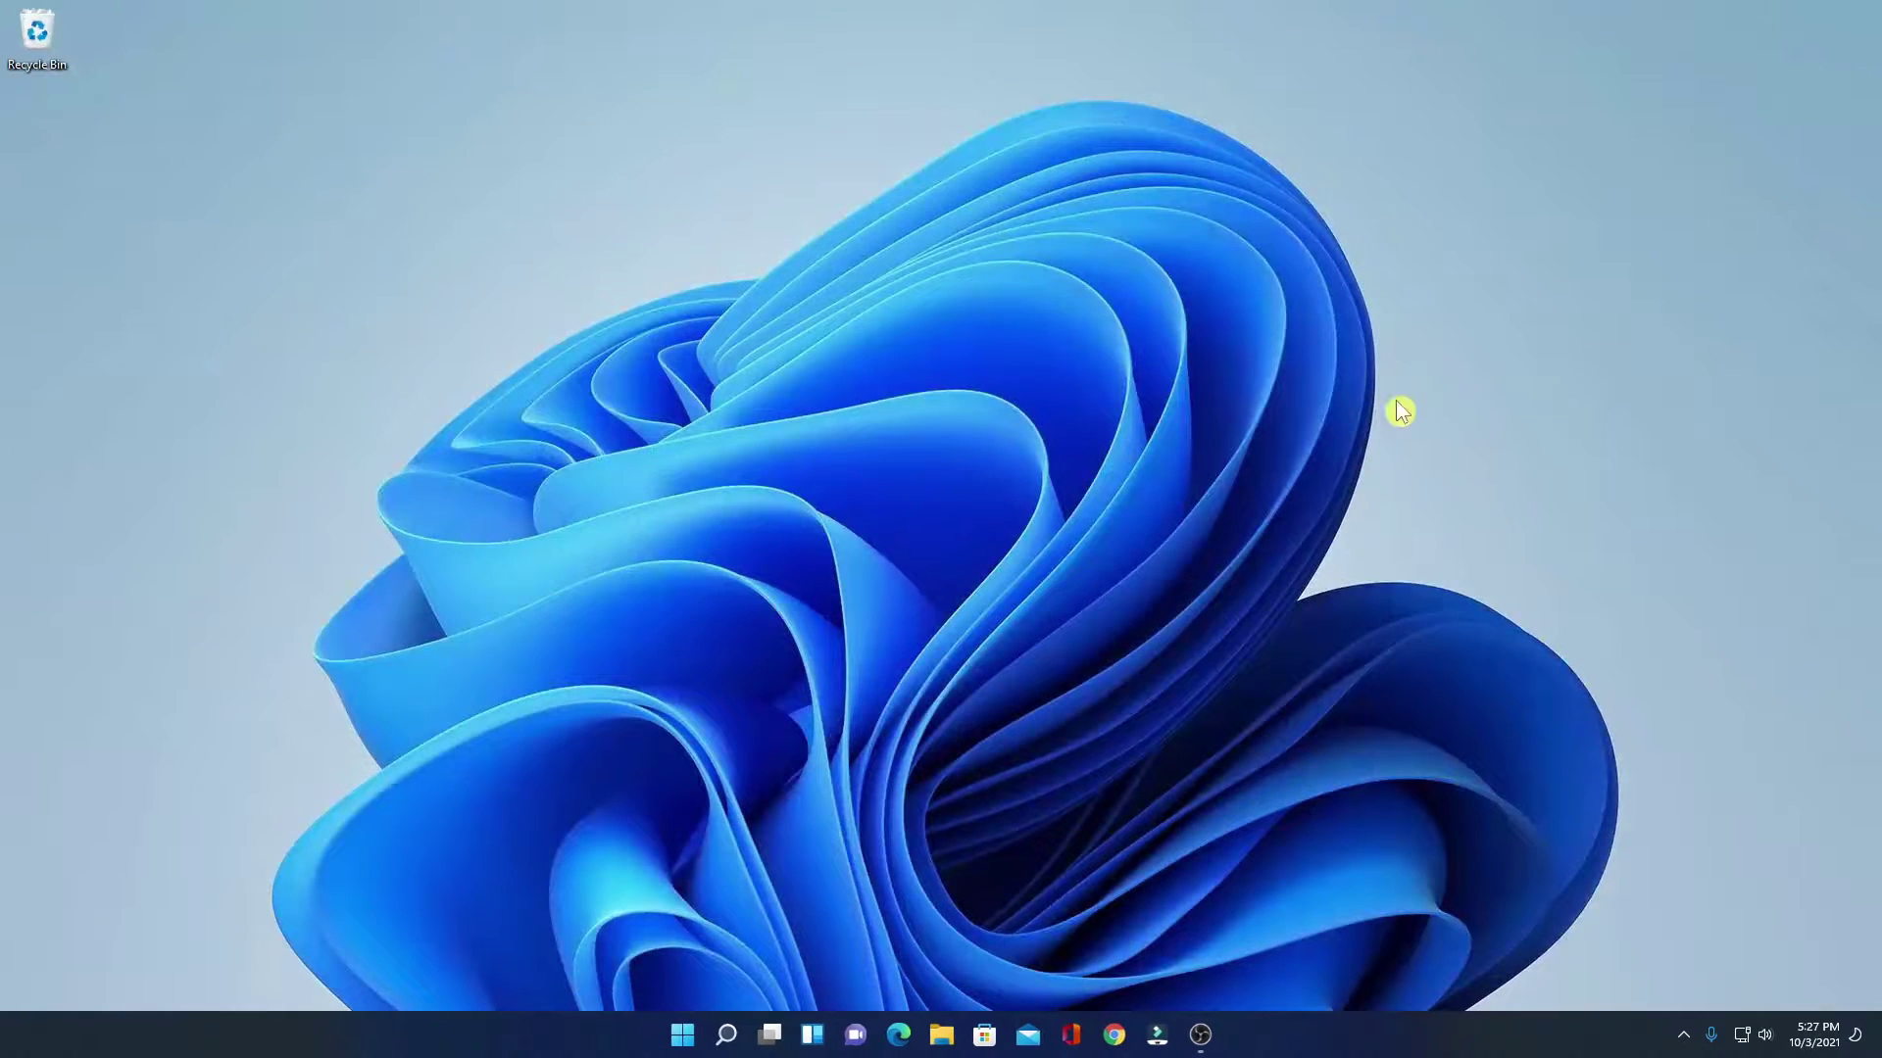
# Step: Open the Personalization settings from the desktop, go to the Taskbar page, and close the Settings window
pyautogui.rightClick(1086, 483)
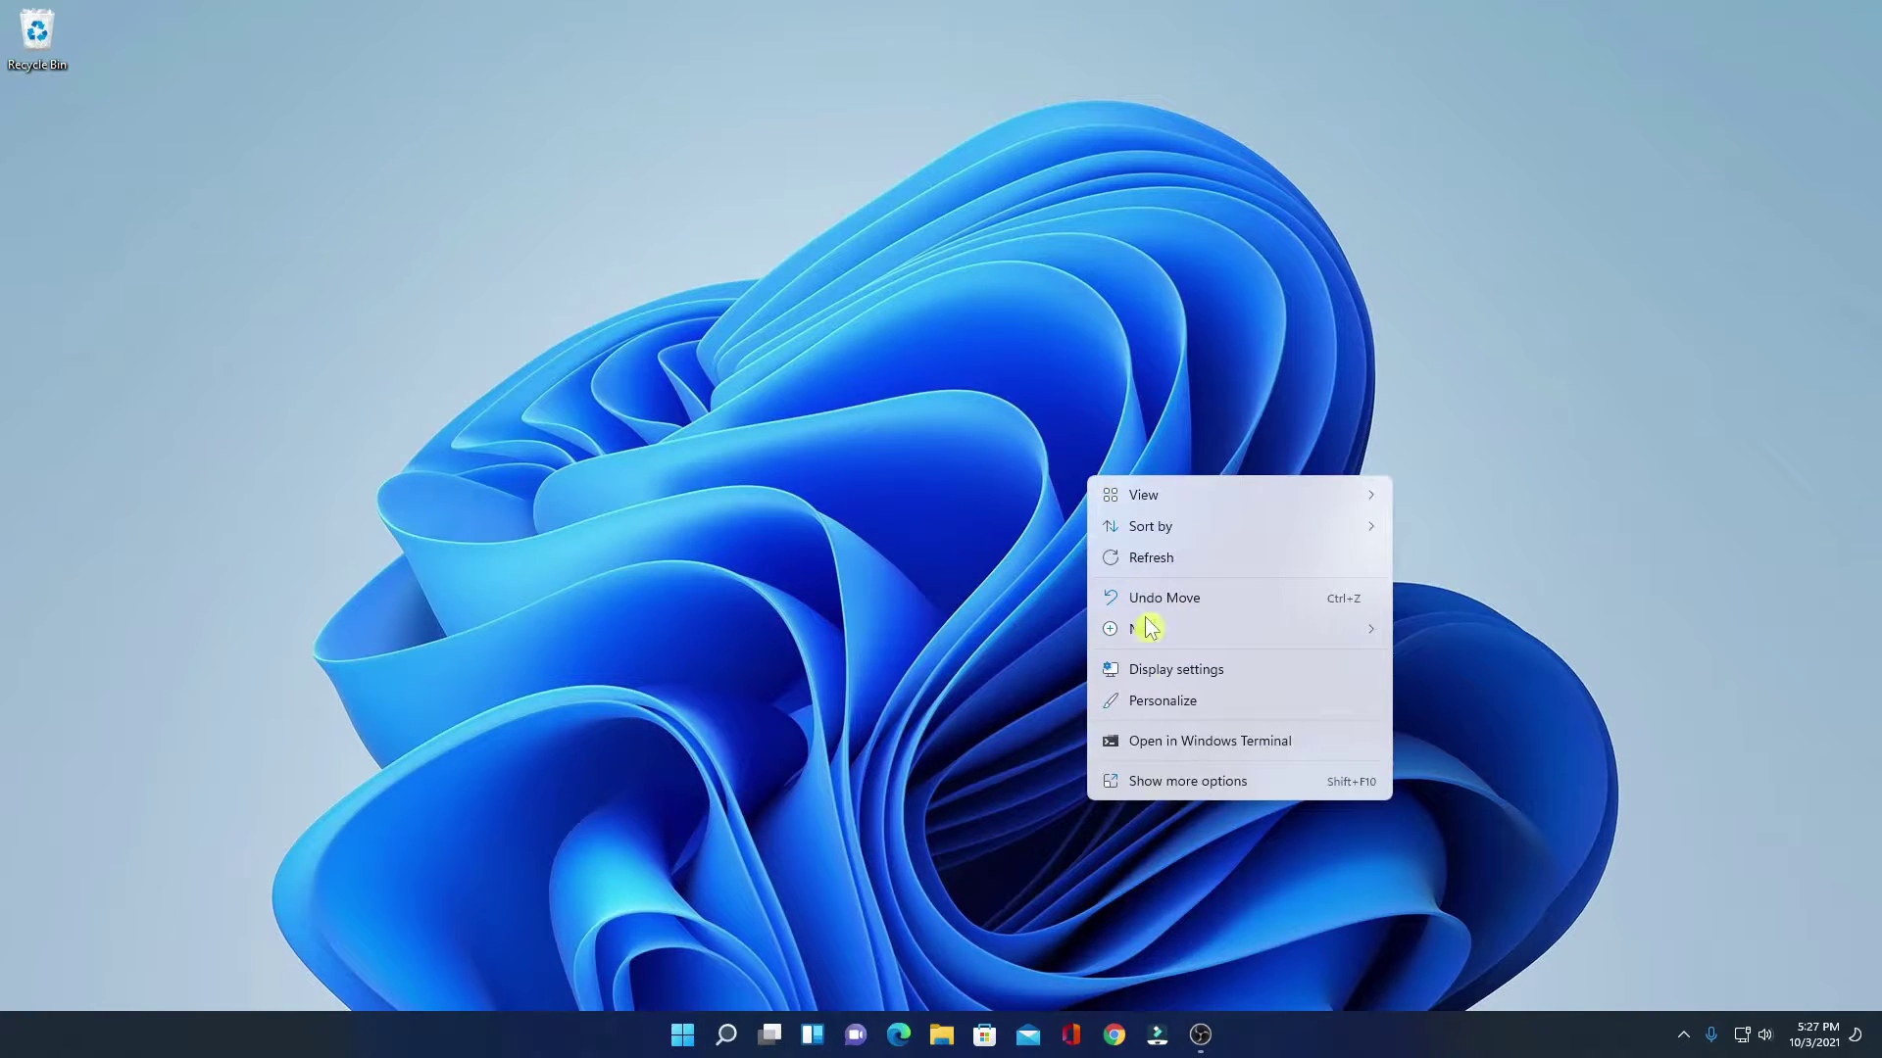
pyautogui.click(1229, 702)
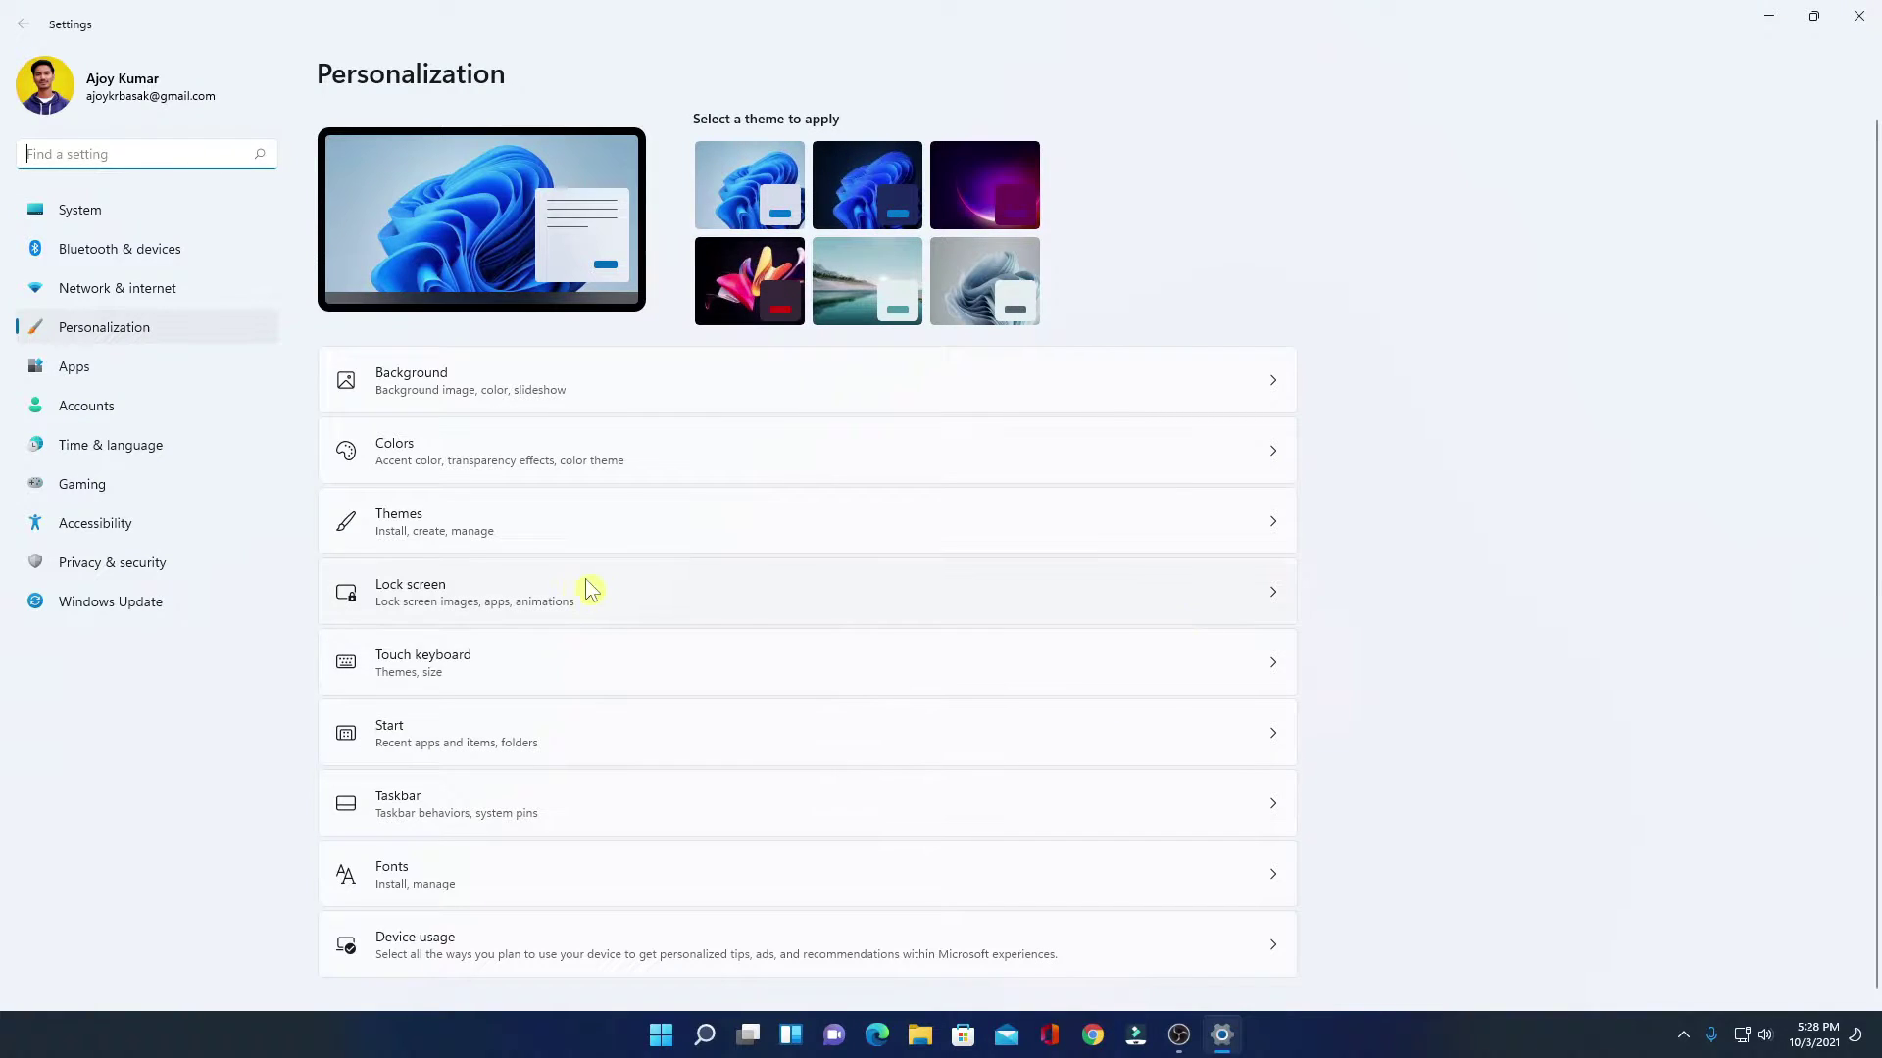
pyautogui.click(679, 813)
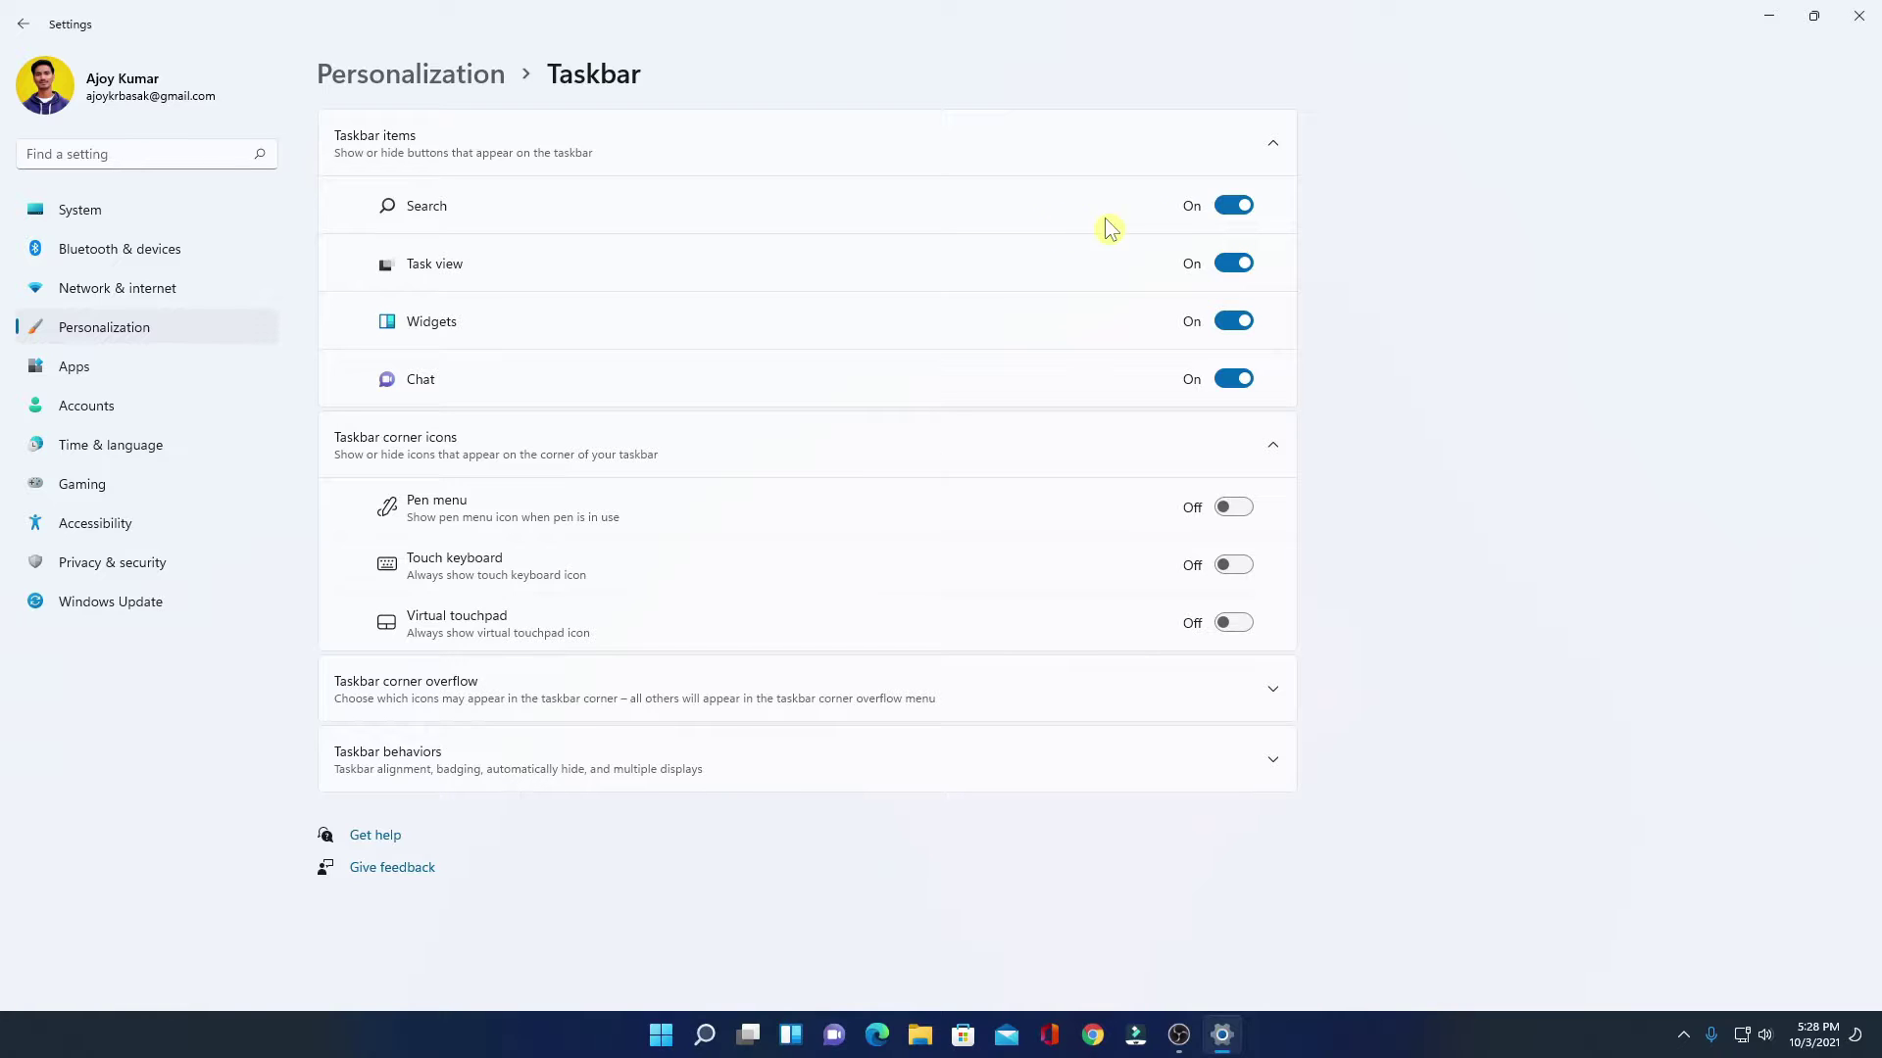
pyautogui.click(1859, 16)
# Step: Open Settings from the Start menu and go to the Taskbar page under Personalization
pyautogui.click(682, 1034)
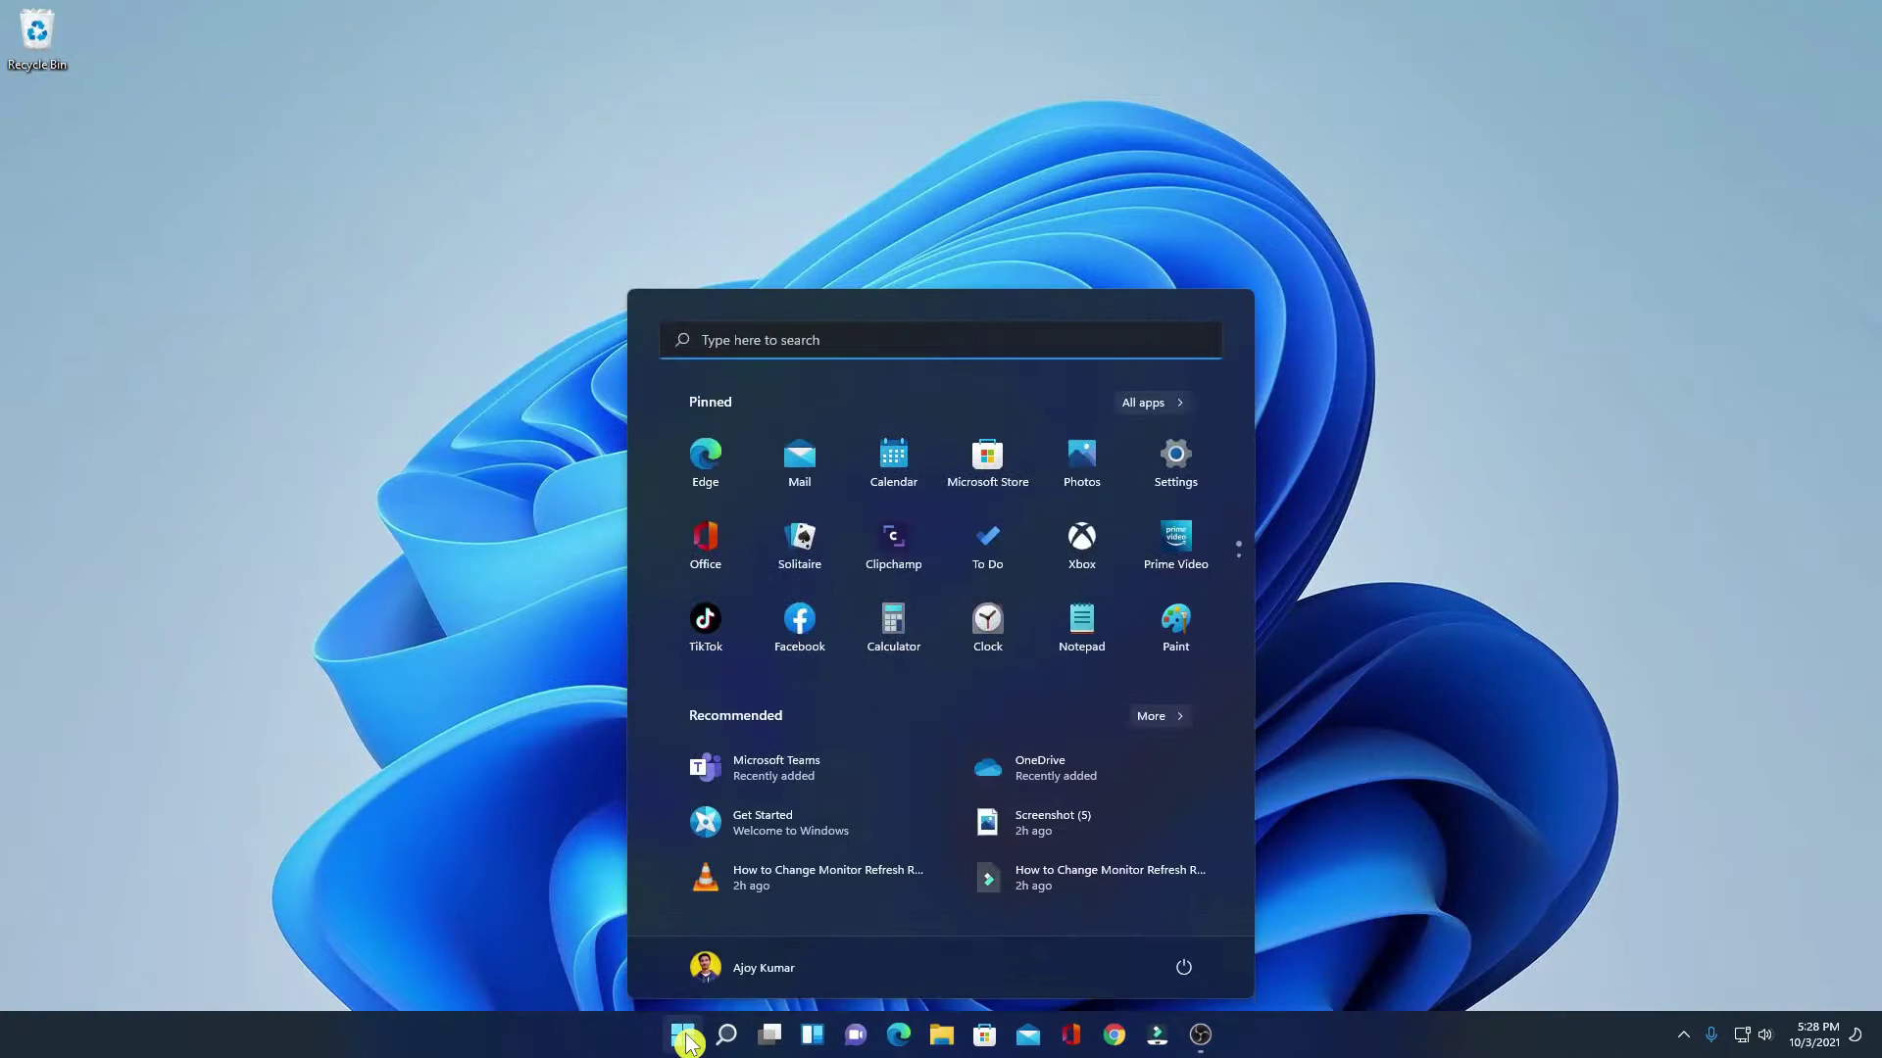
pyautogui.click(1168, 478)
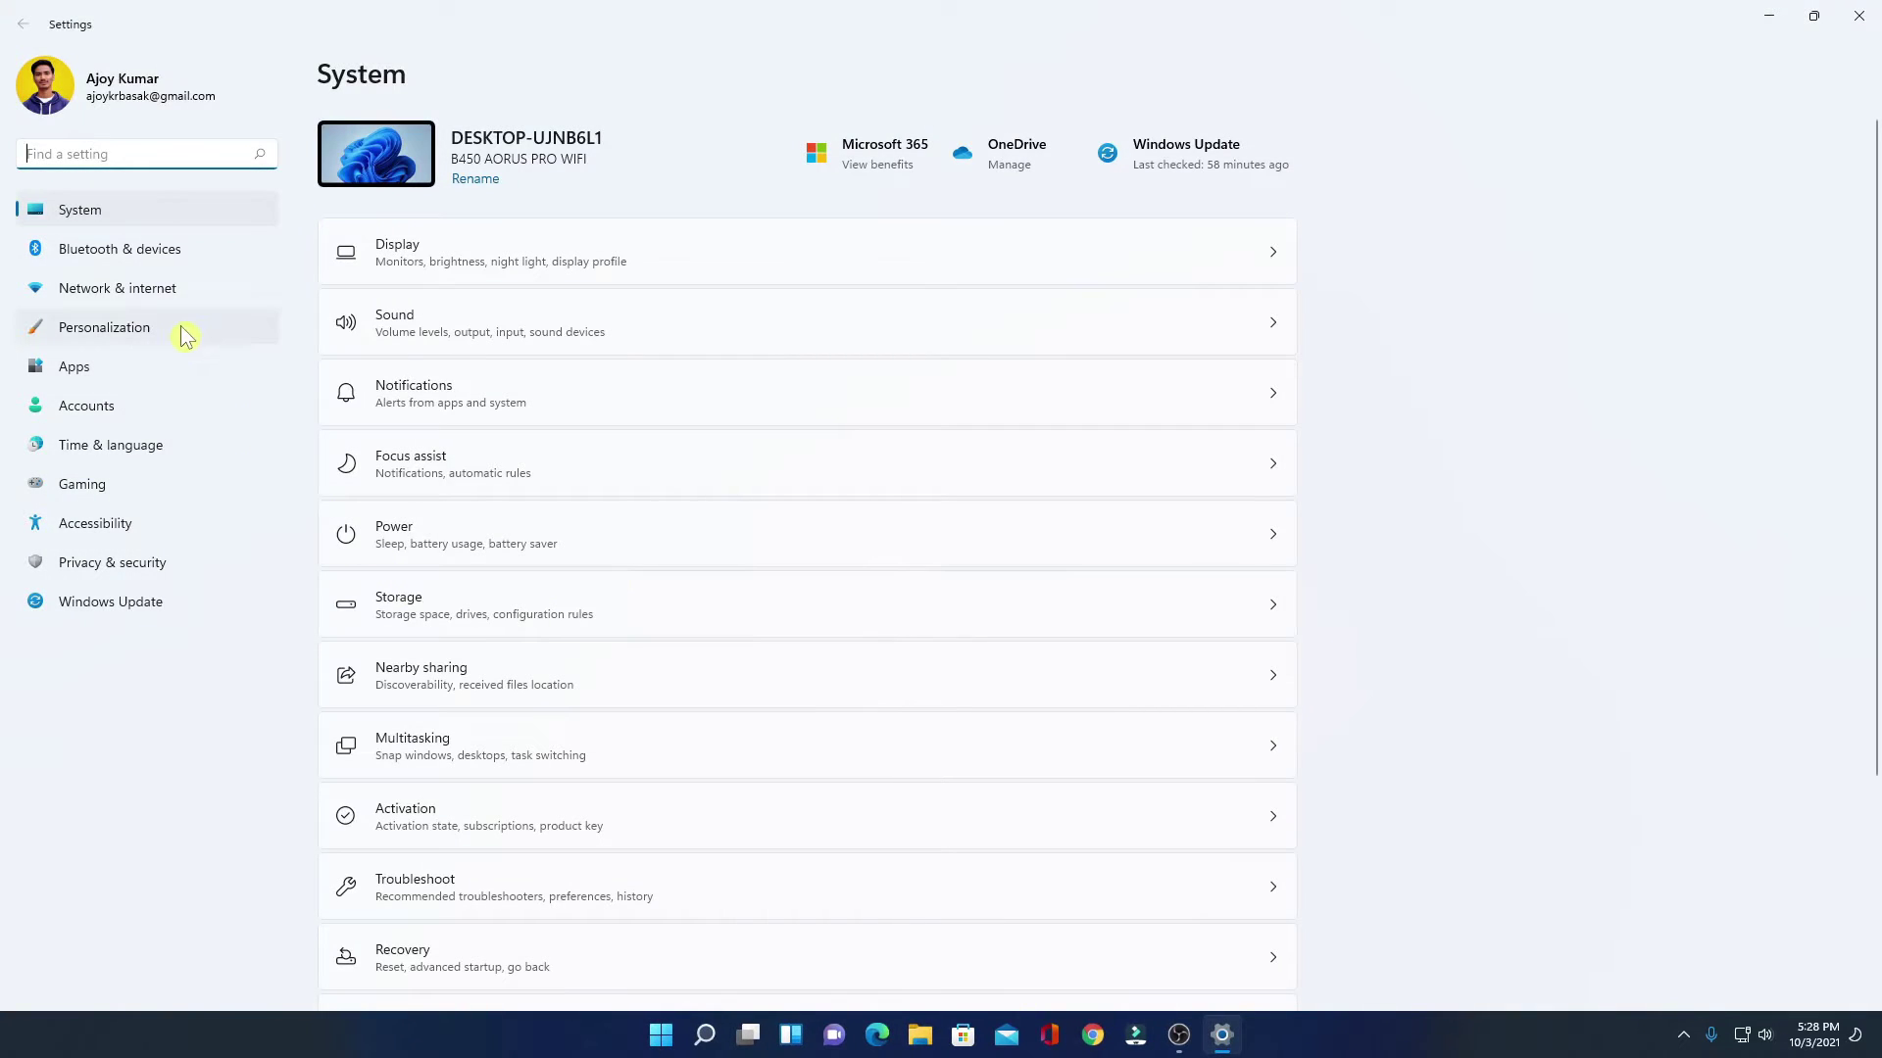
pyautogui.click(185, 337)
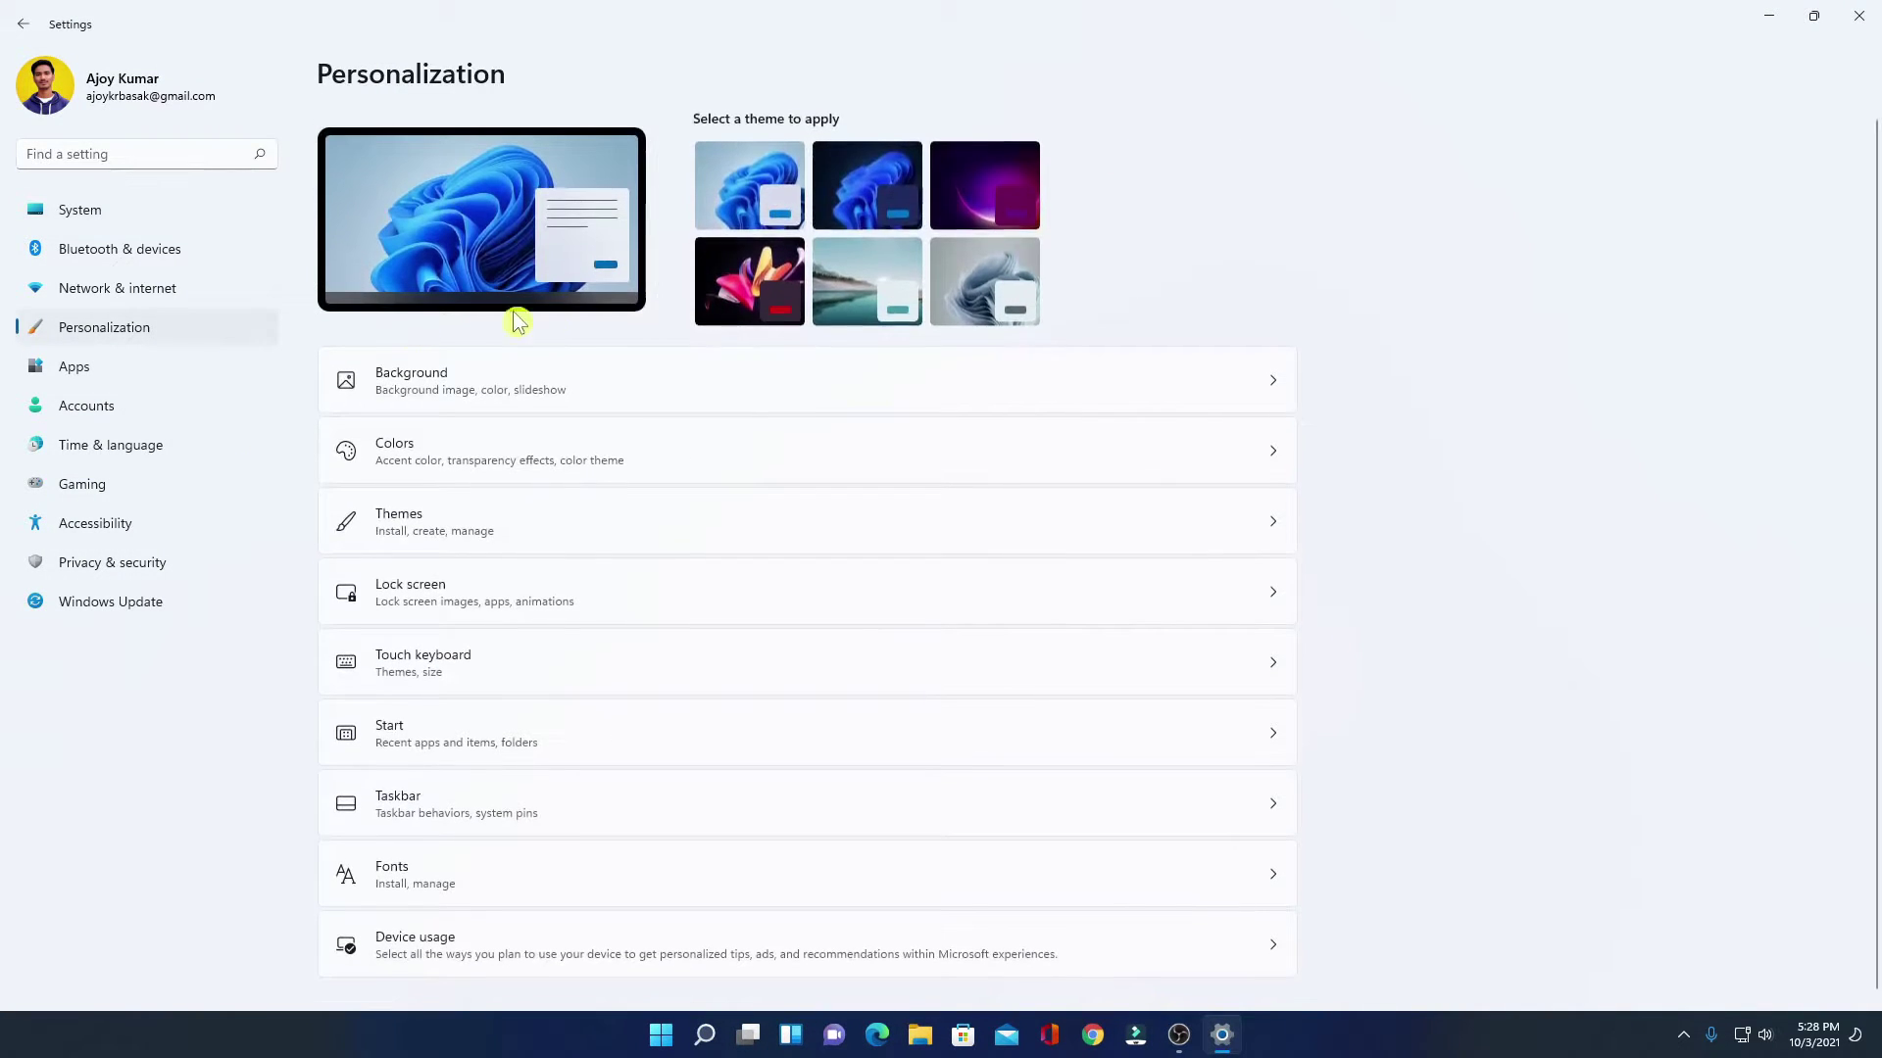
pyautogui.click(588, 809)
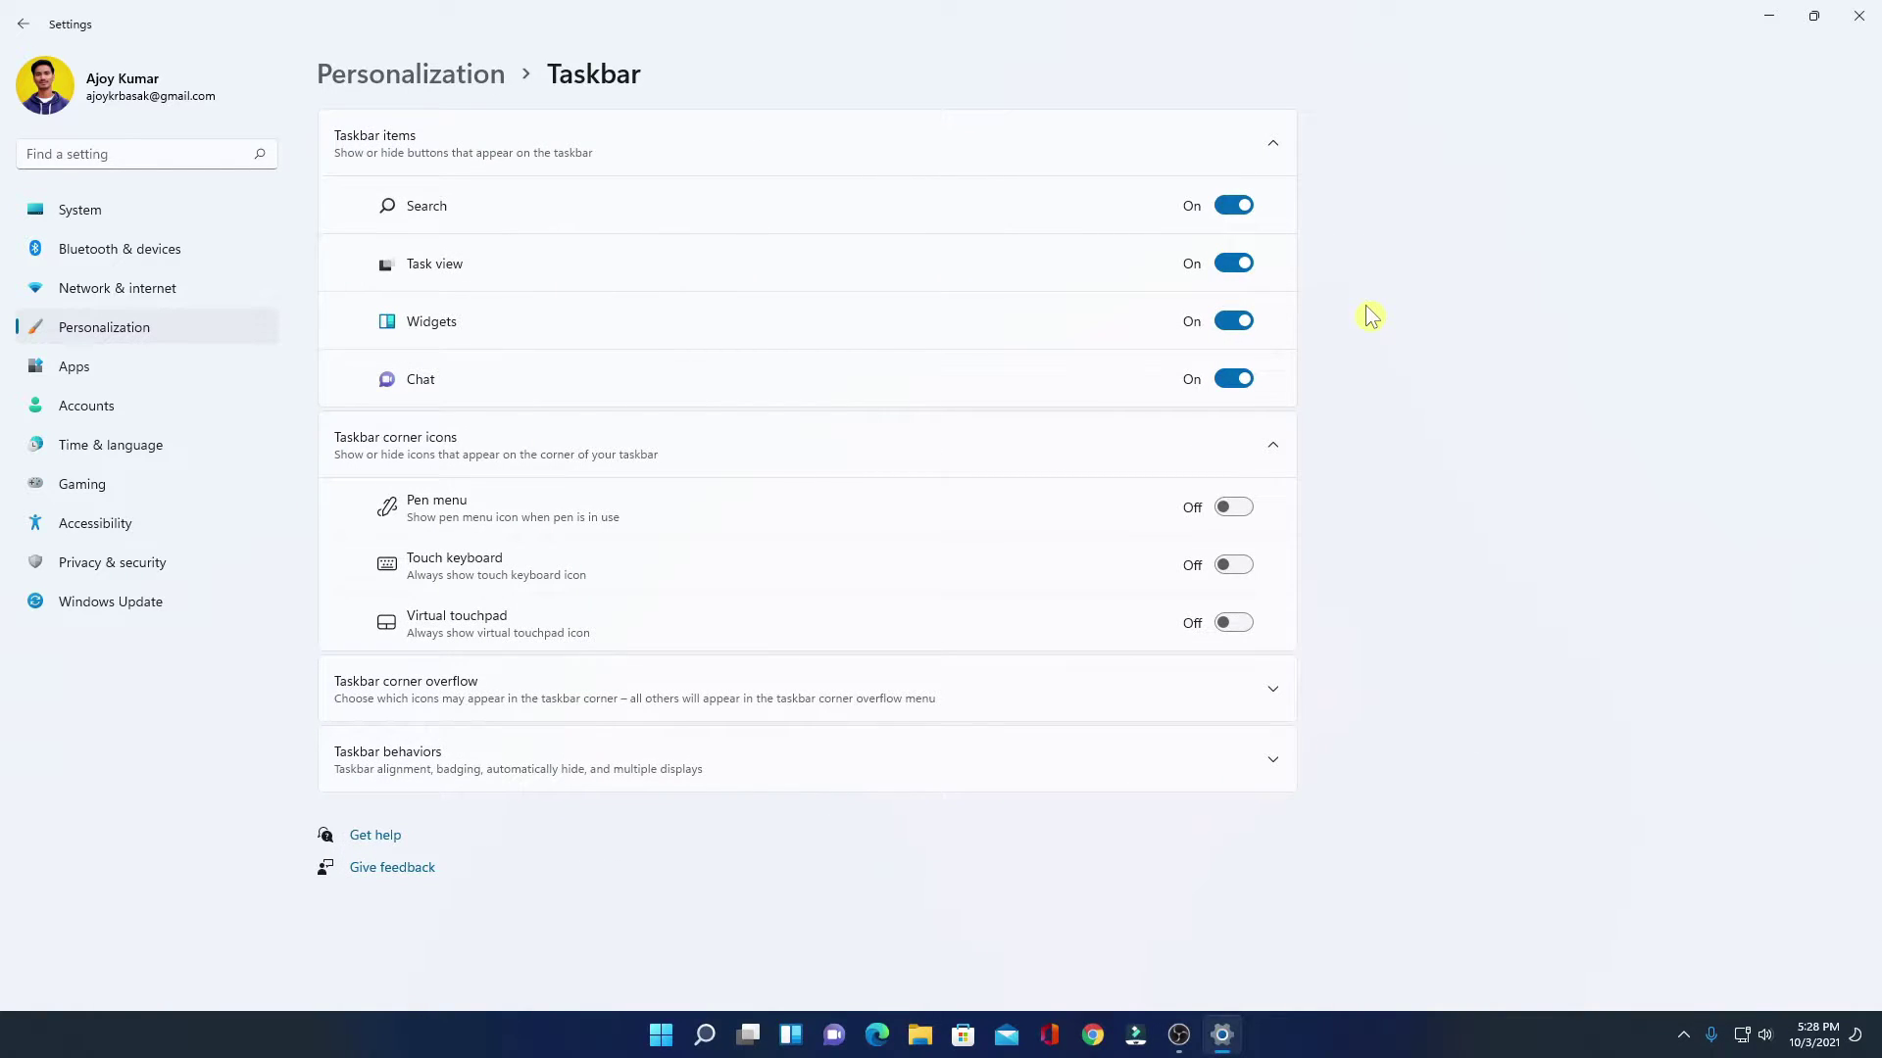
# Step: Turn off the Search, Task view and Widgets items on the taskbar
pyautogui.moveTo(705, 1041)
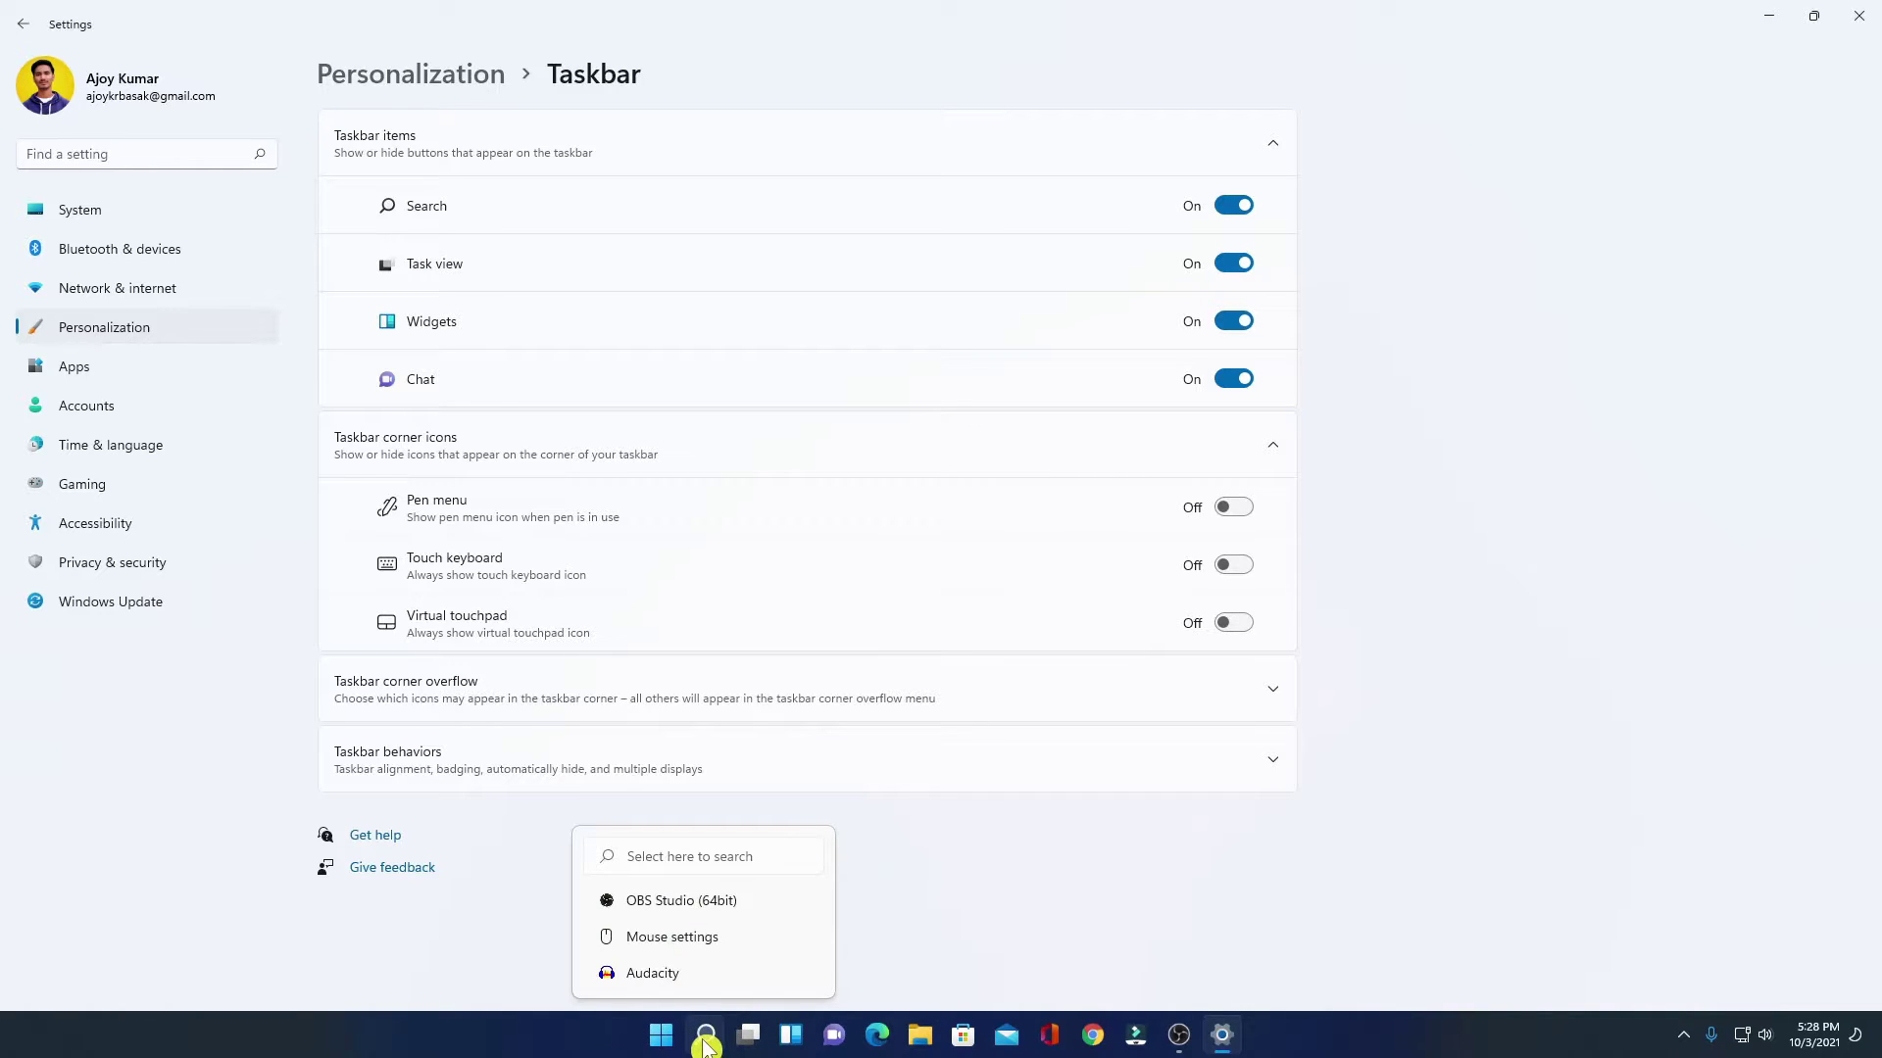
pyautogui.click(1238, 206)
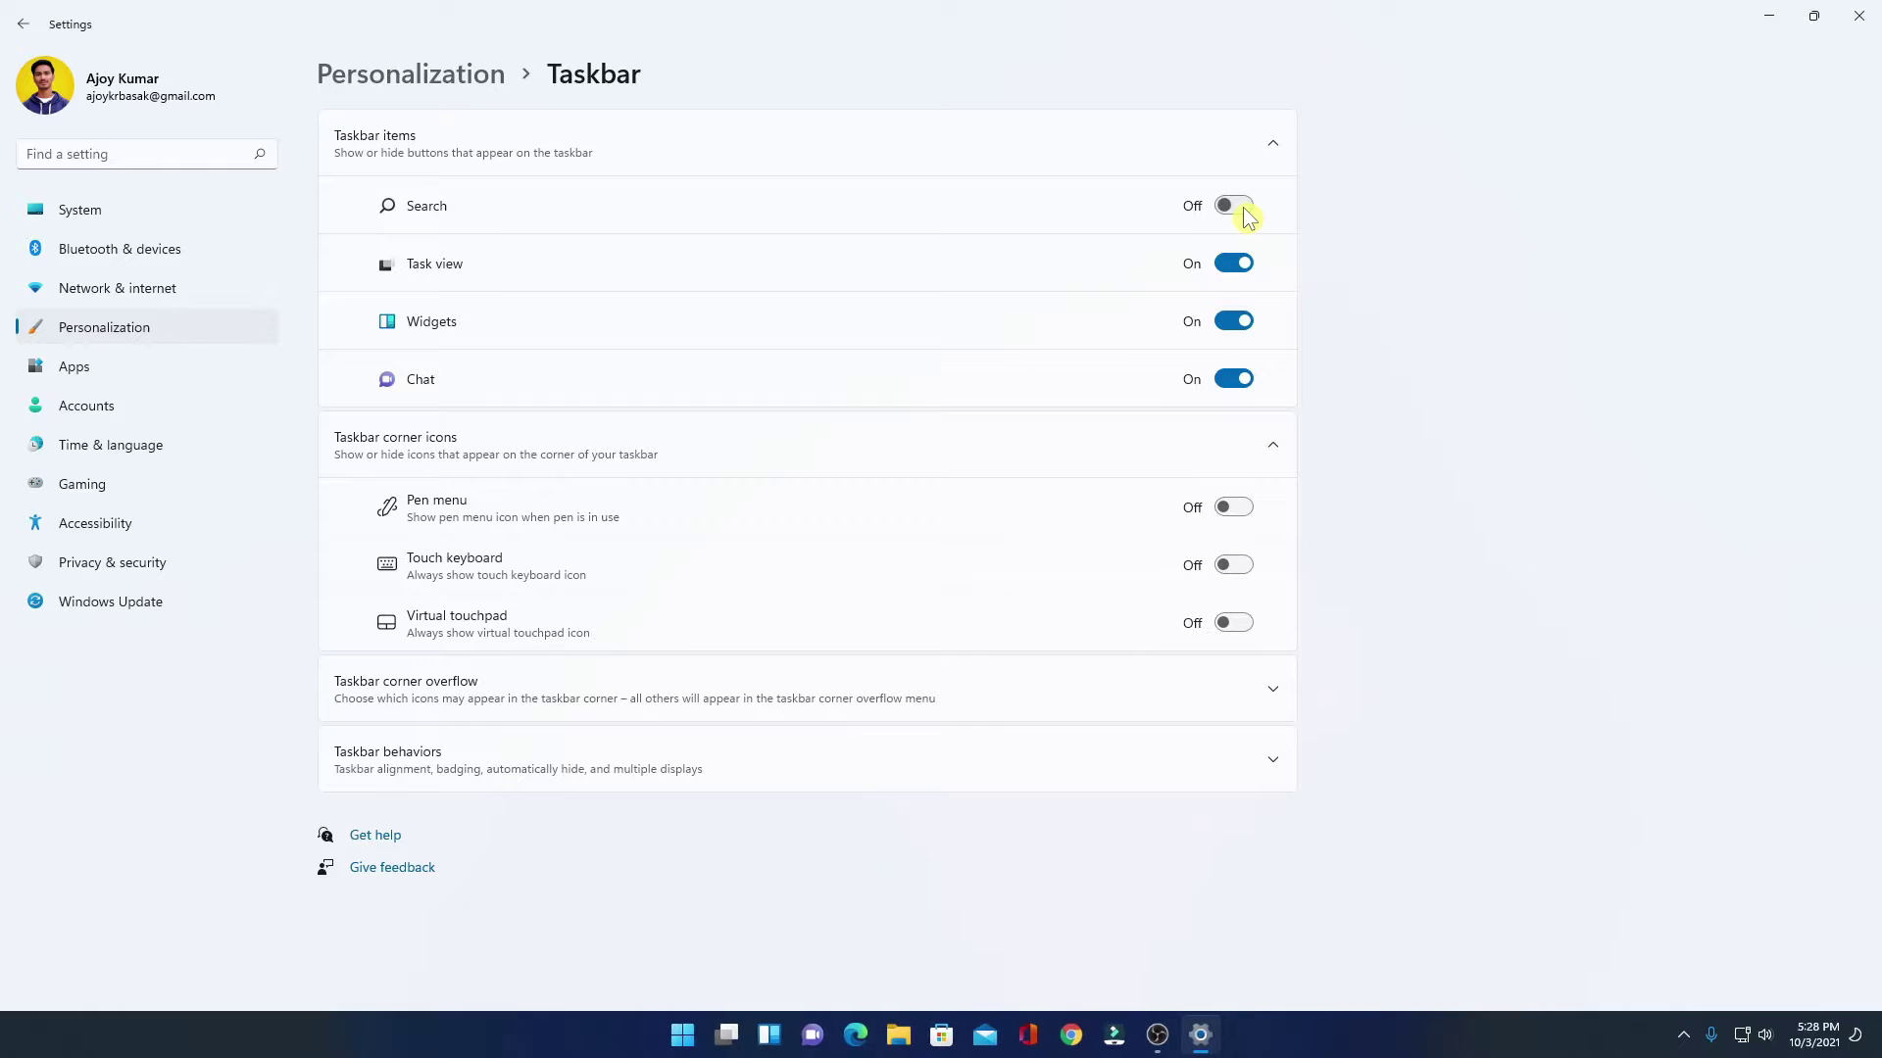
pyautogui.click(1246, 264)
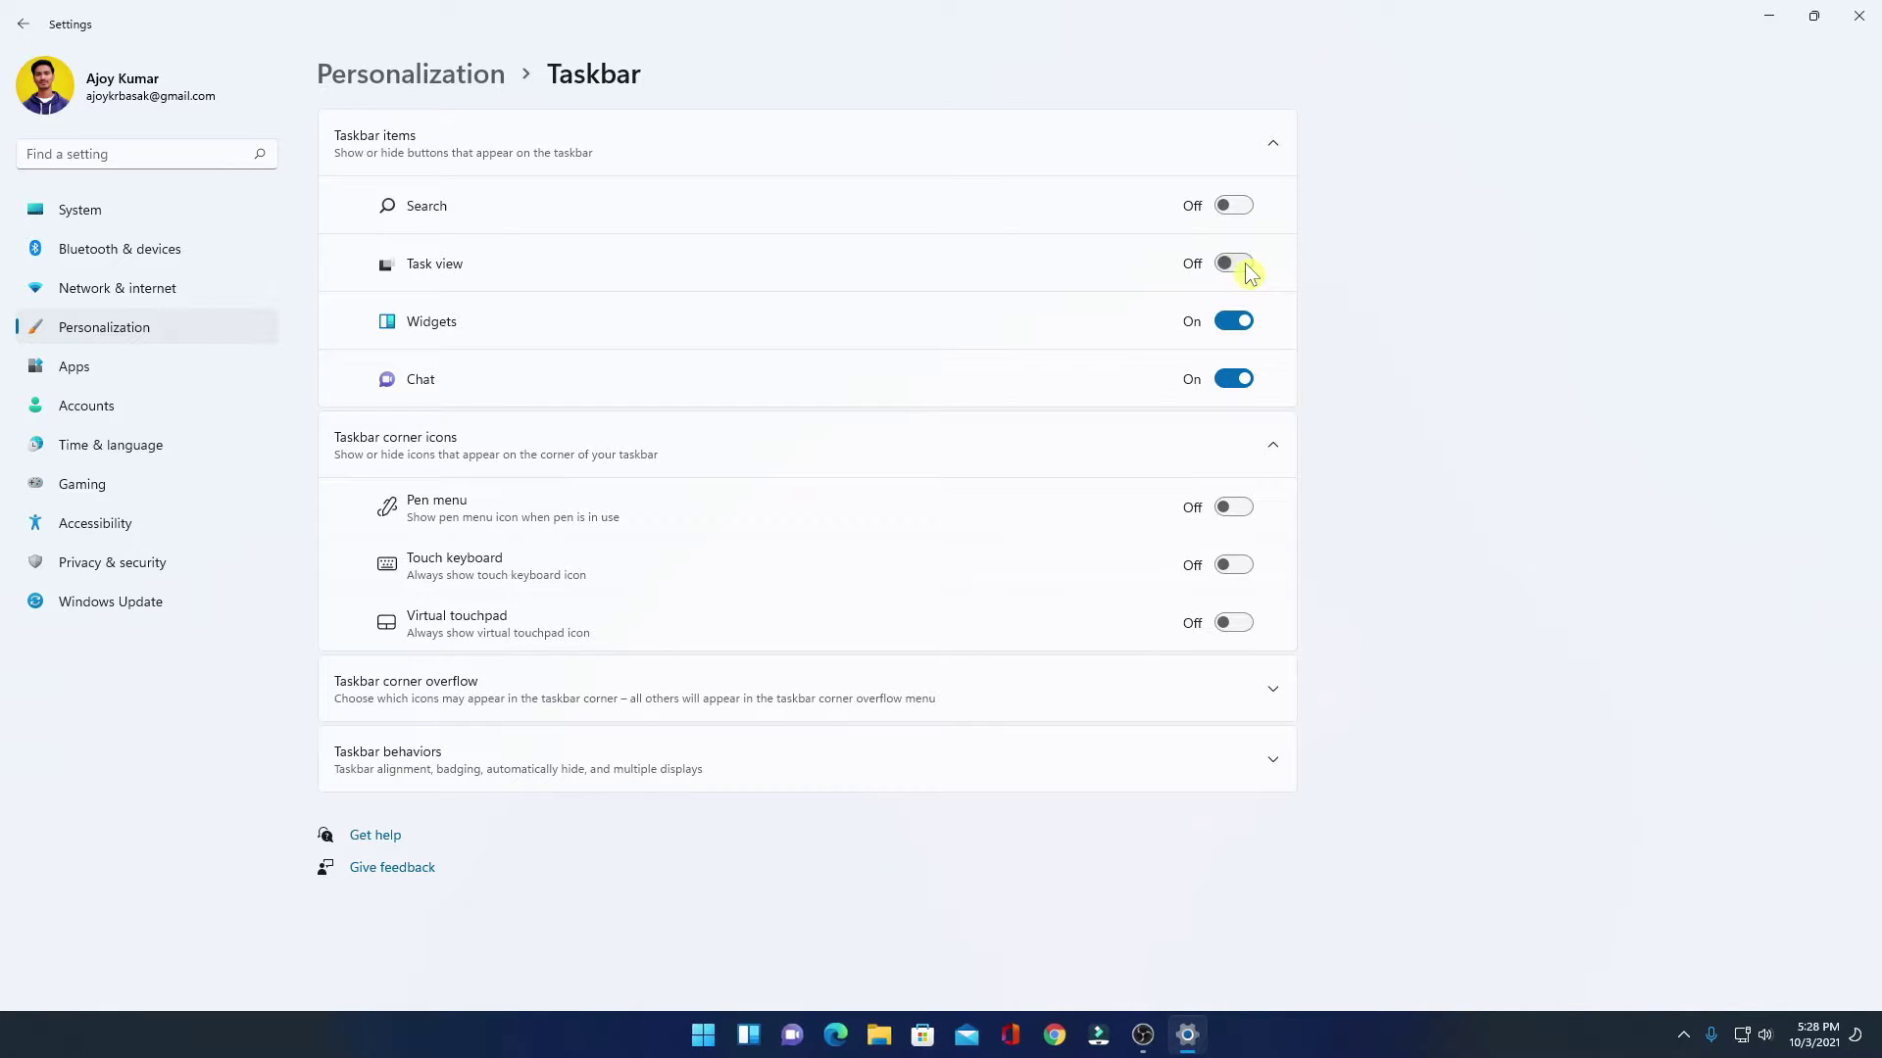
pyautogui.click(1232, 331)
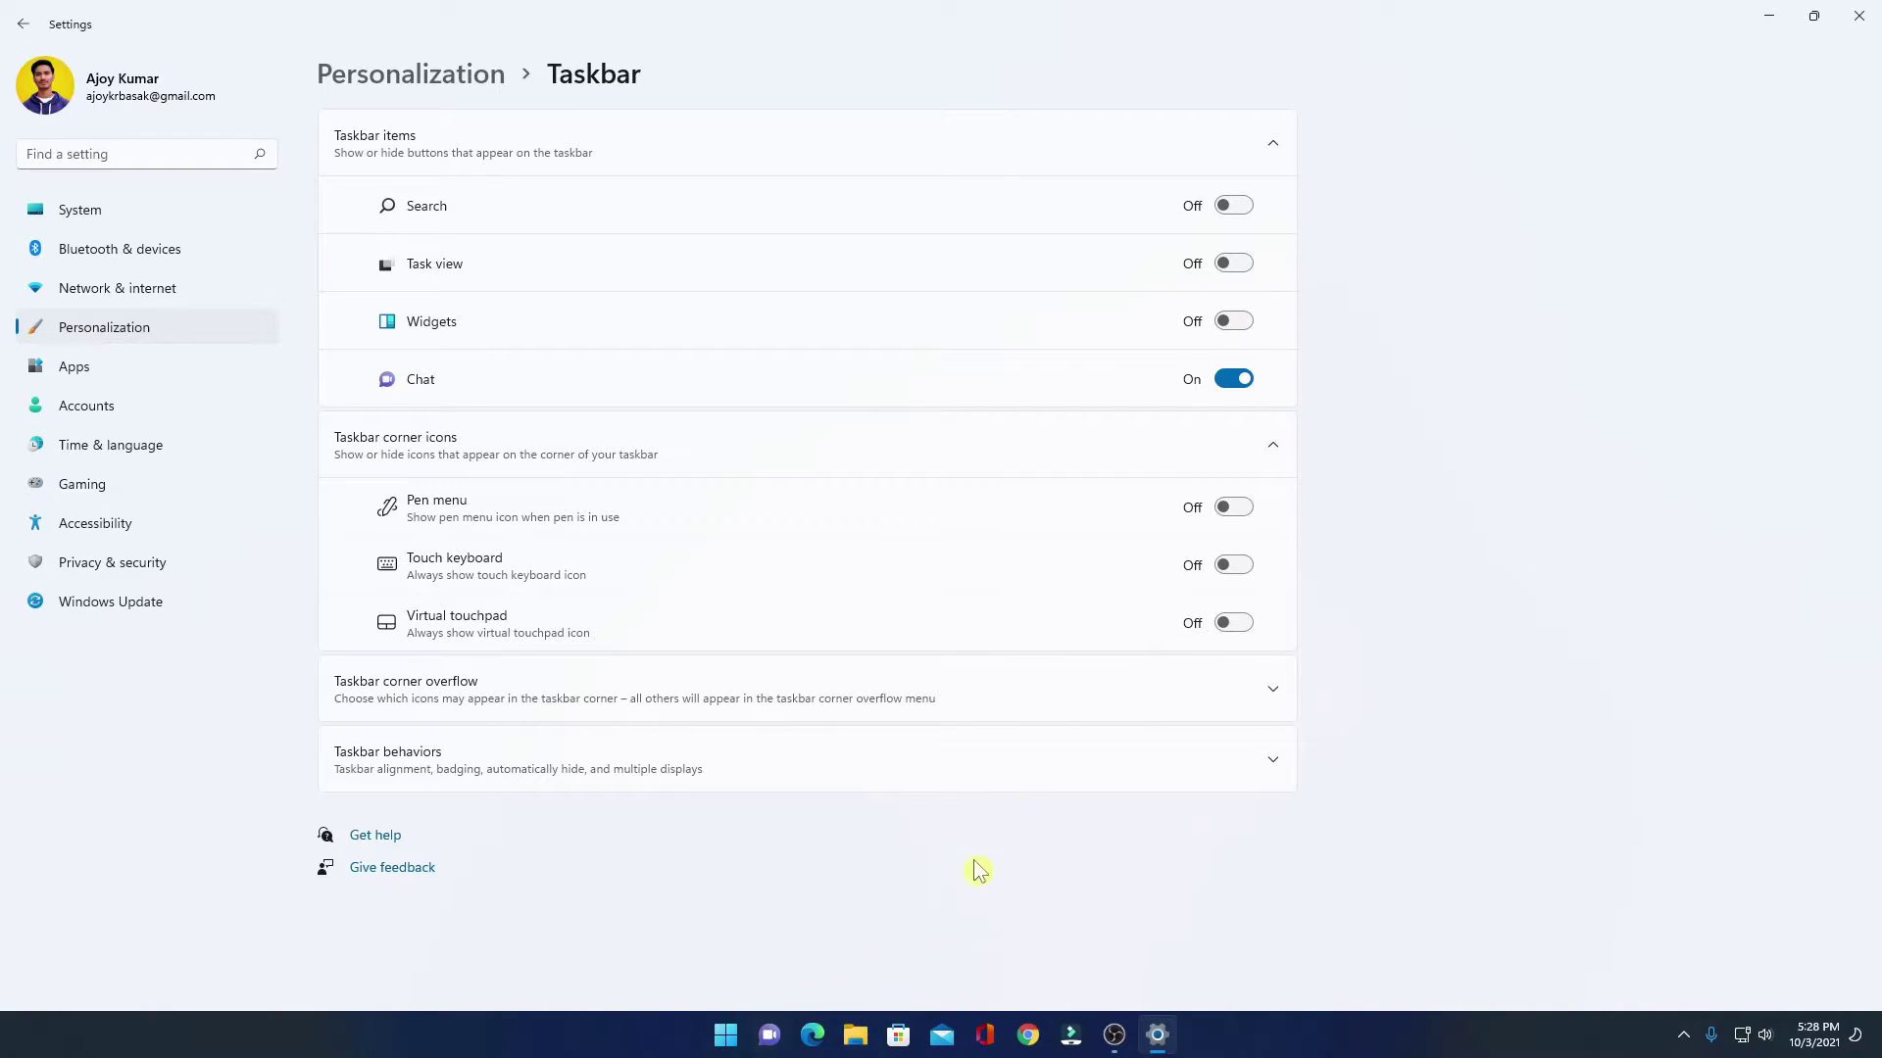
# Step: Turn the Search, Task view and Widgets taskbar items back on
pyautogui.click(1244, 205)
pyautogui.click(1237, 262)
pyautogui.click(1233, 320)
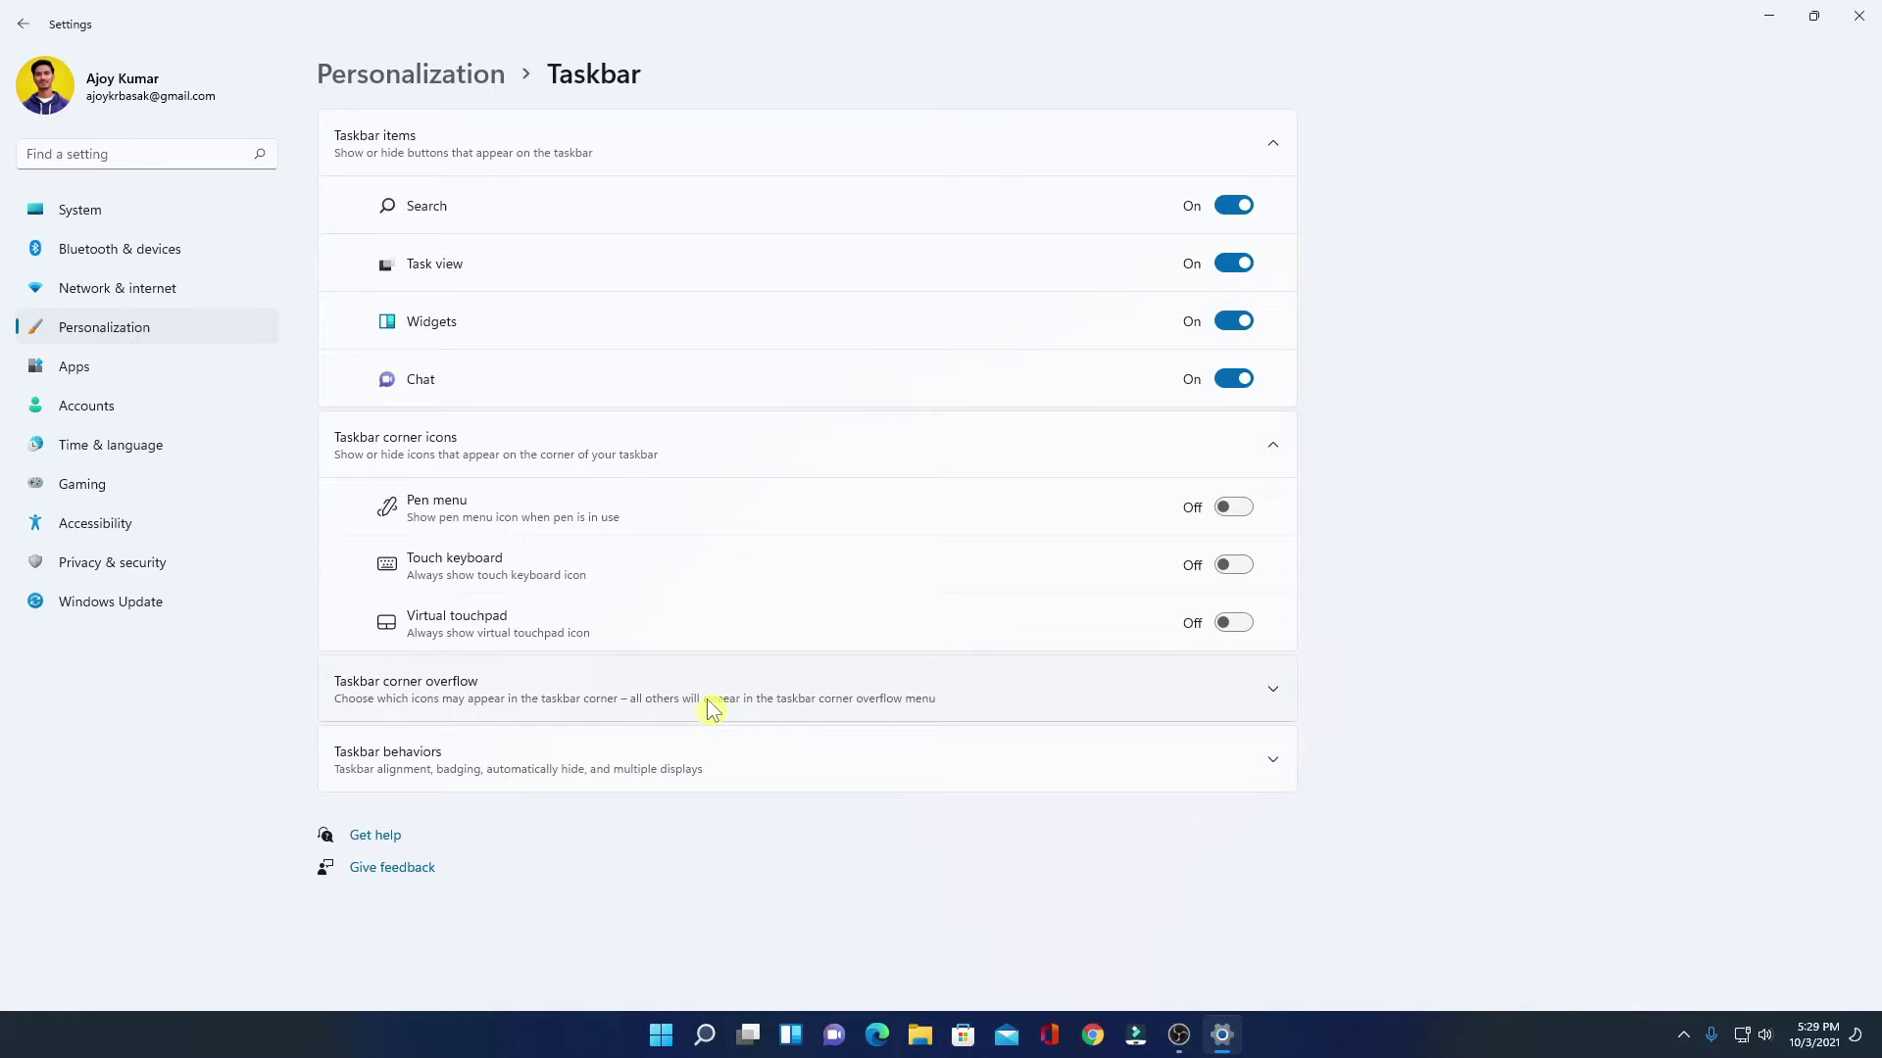
# Step: Turn on Steam and Task Manager in the Taskbar corner overflow settings, and check the hidden icons in the taskbar corner
pyautogui.click(779, 708)
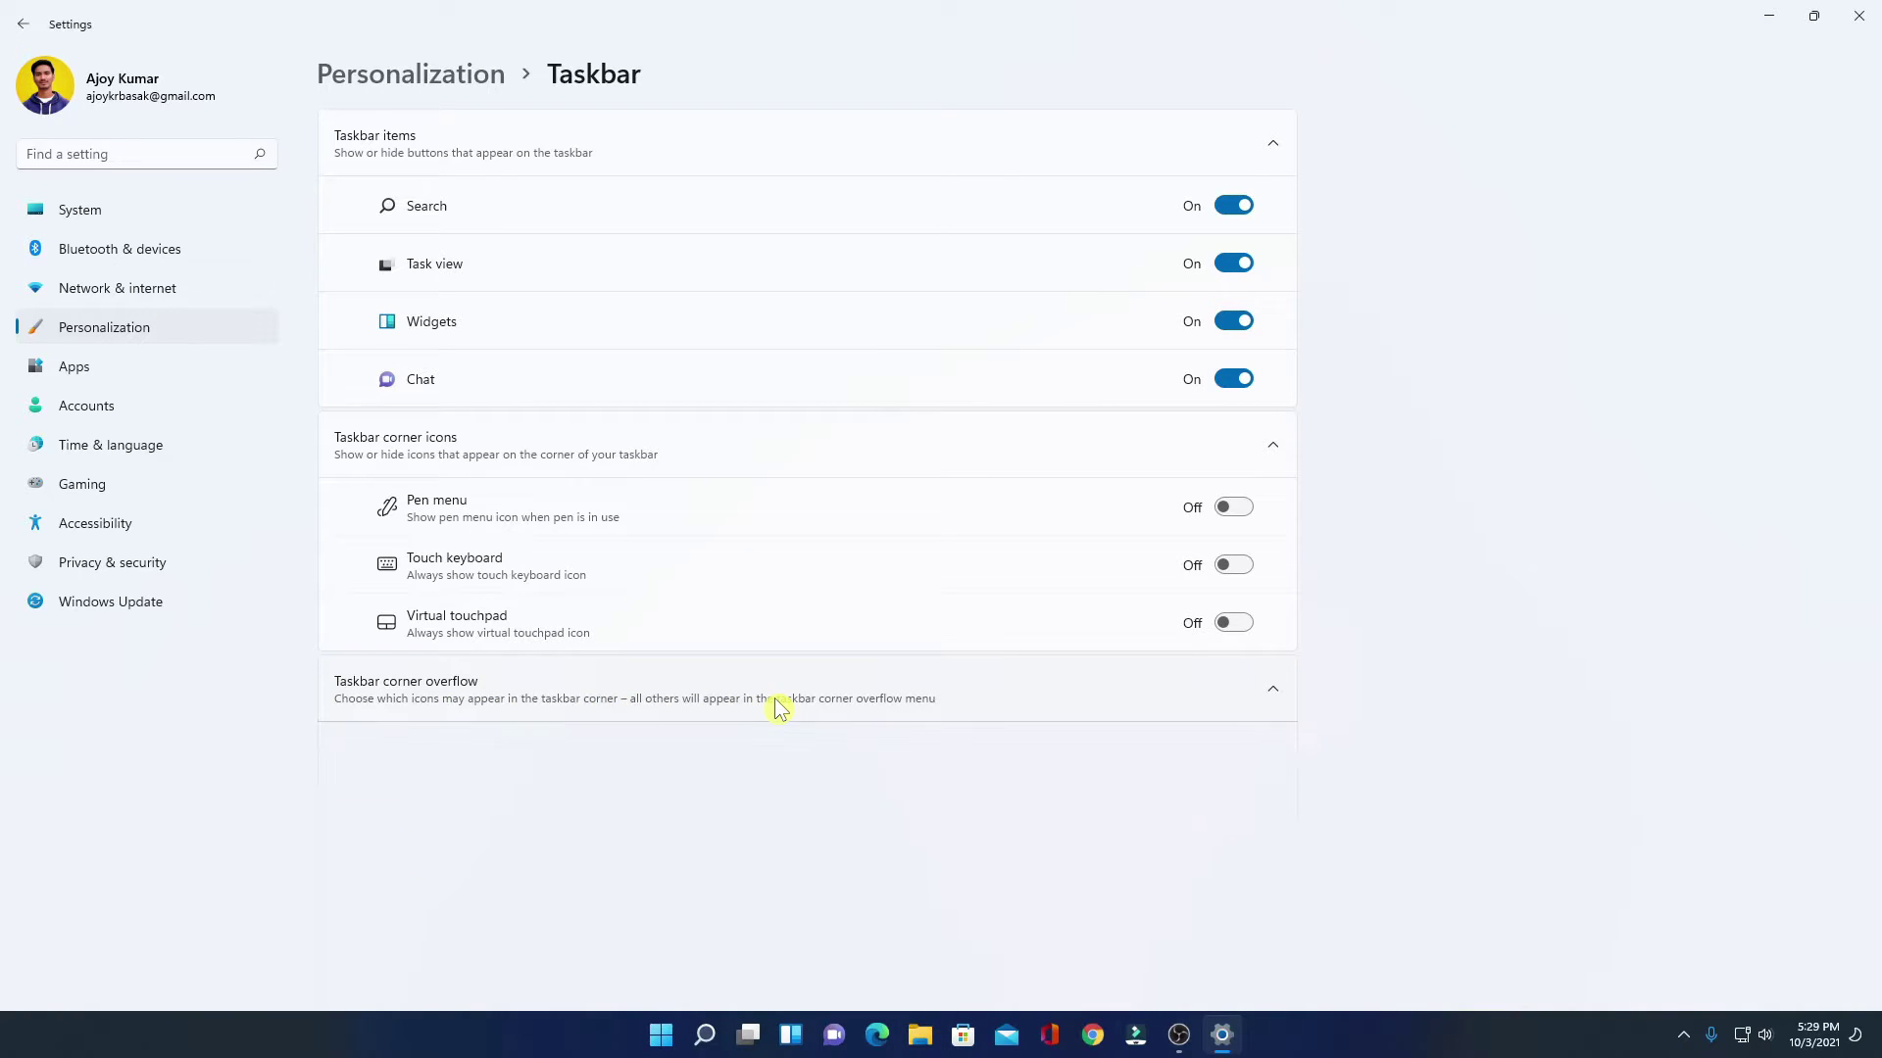
pyautogui.scroll(-5, 833, 722)
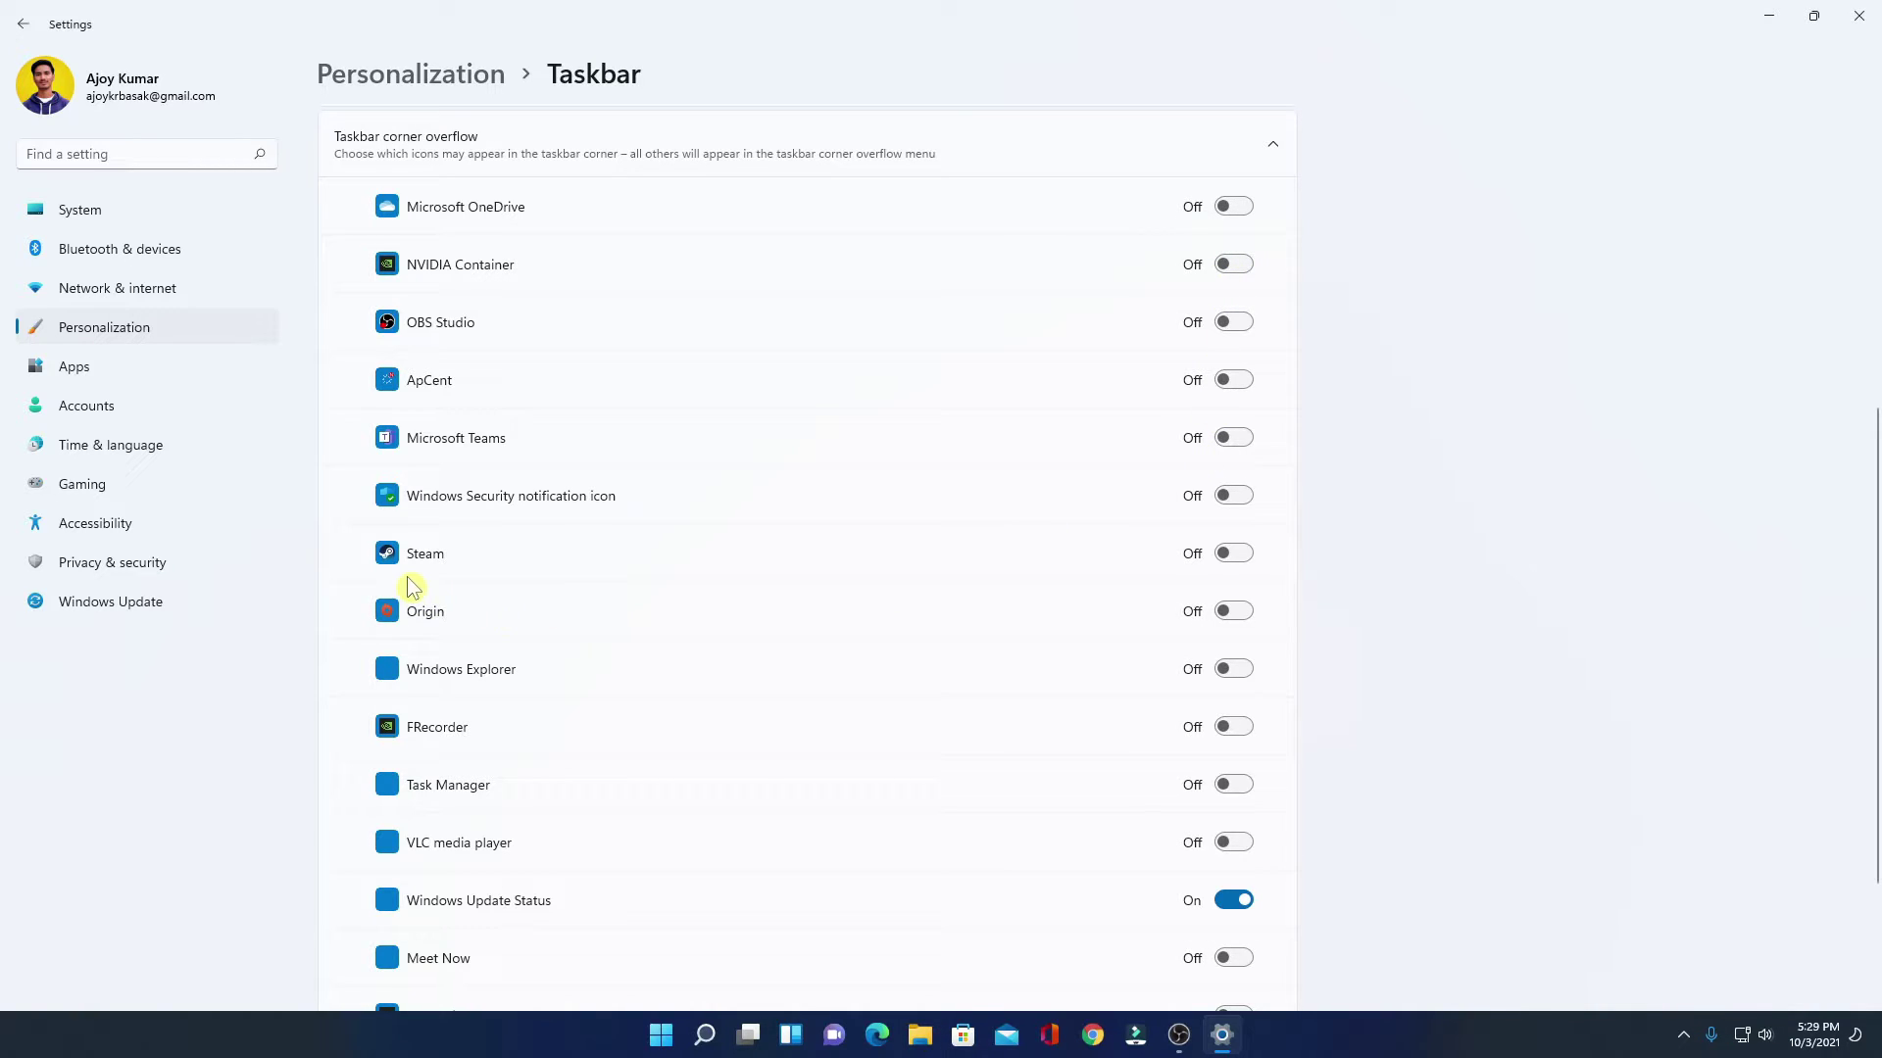
pyautogui.click(1231, 552)
pyautogui.click(1233, 786)
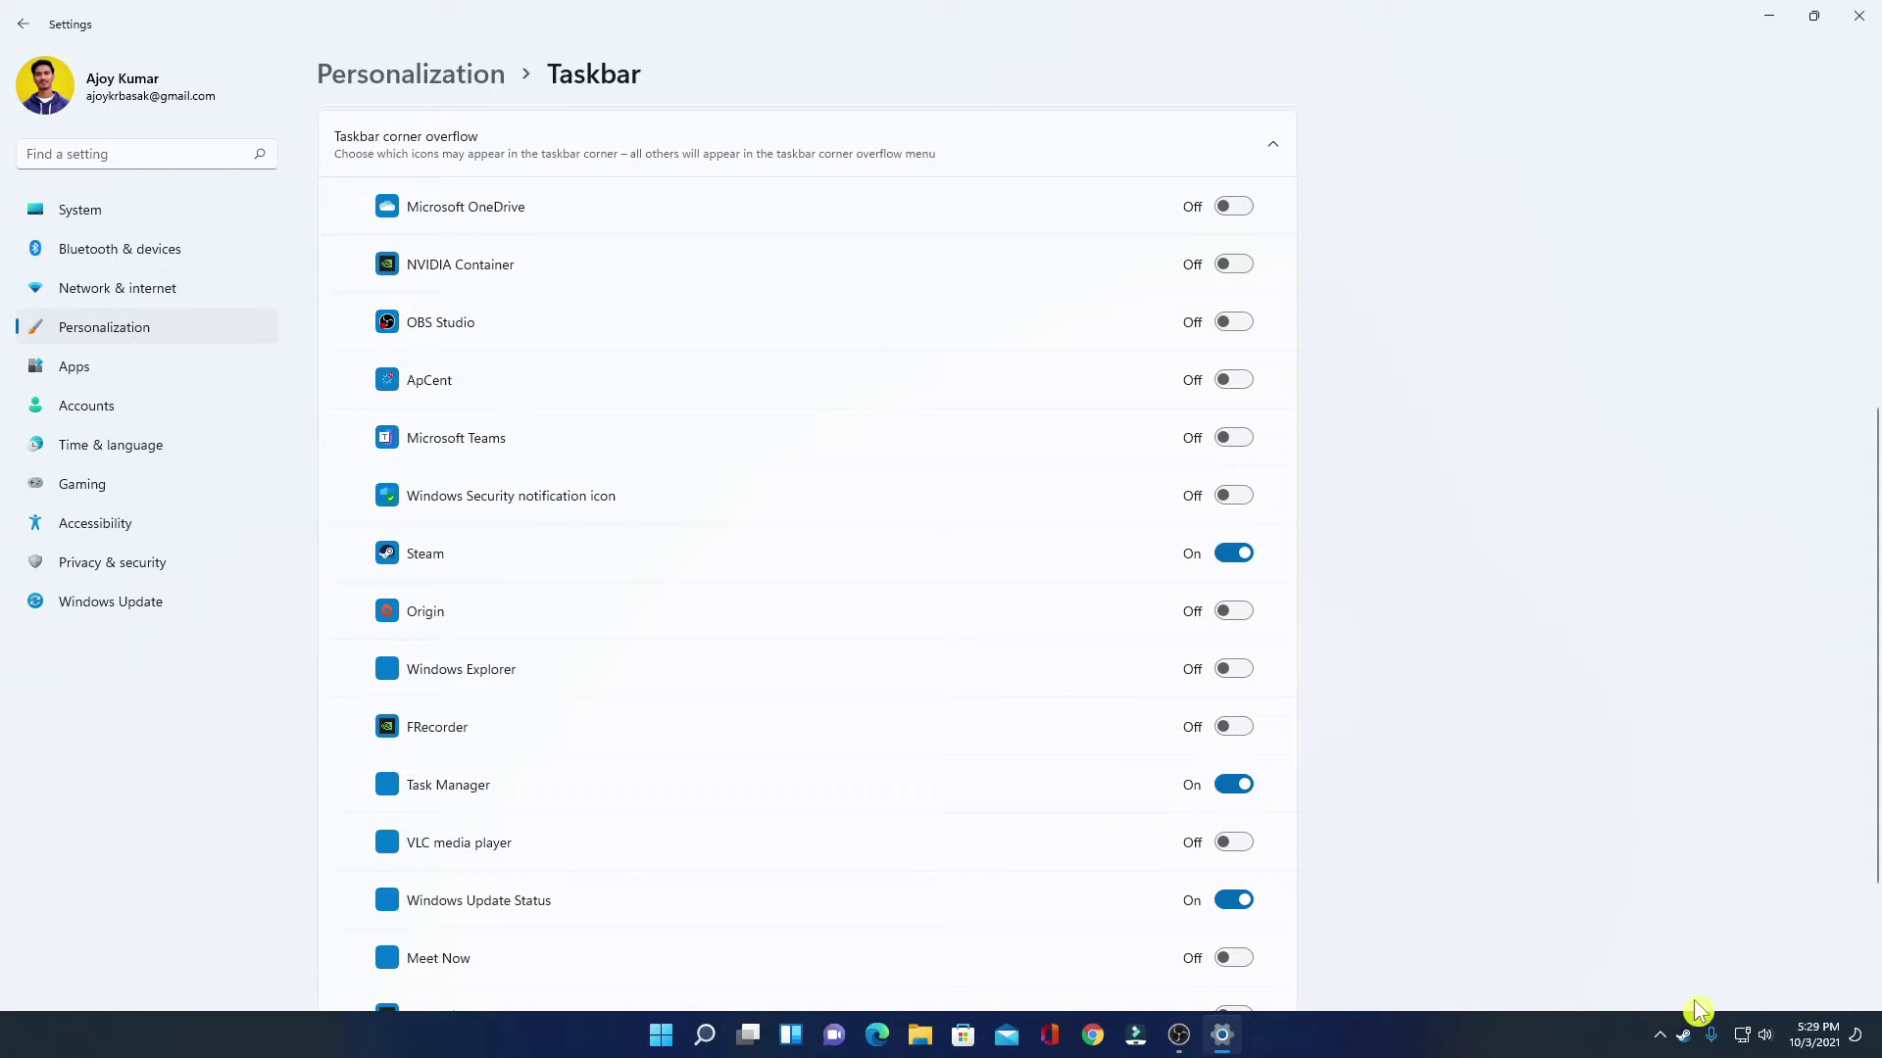
pyautogui.click(1669, 1037)
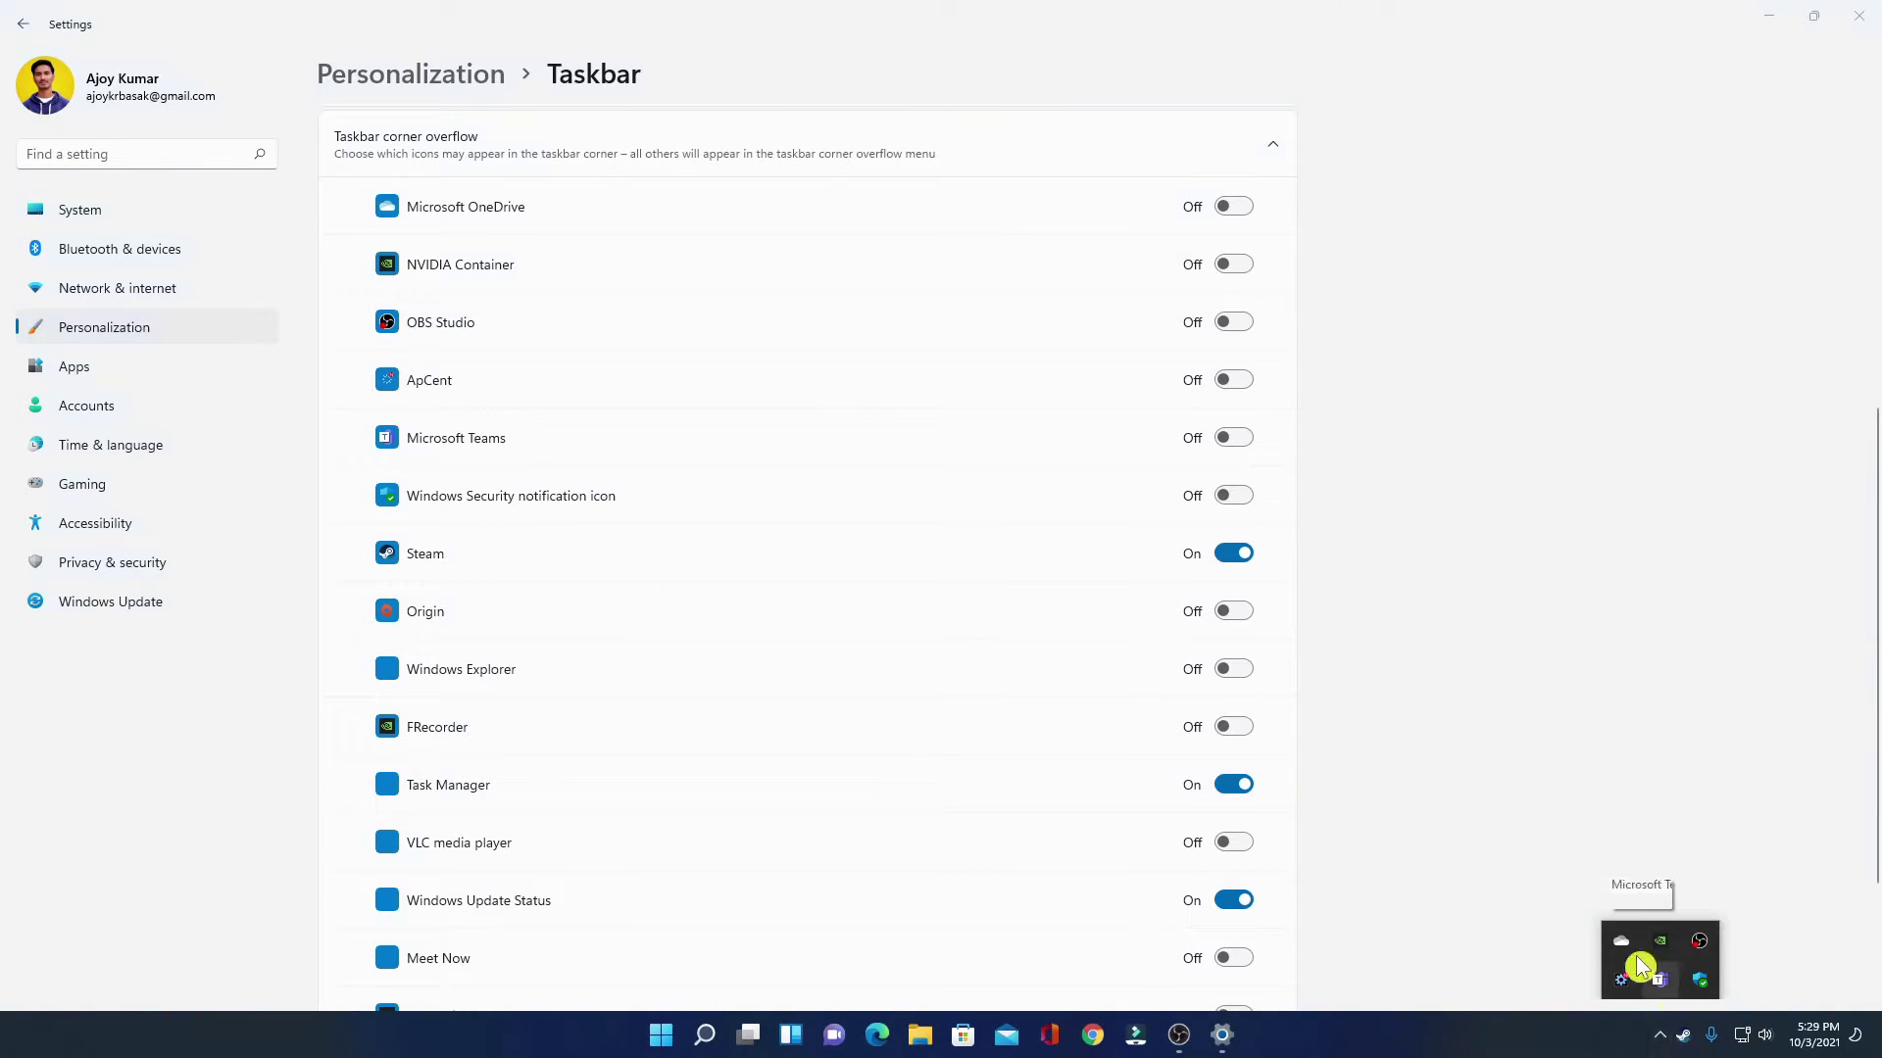
# Step: Turn off Task Manager and turn on VLC media player in the corner overflow list, and check the hidden icons
pyautogui.click(1234, 785)
pyautogui.scroll(-3, 1083, 799)
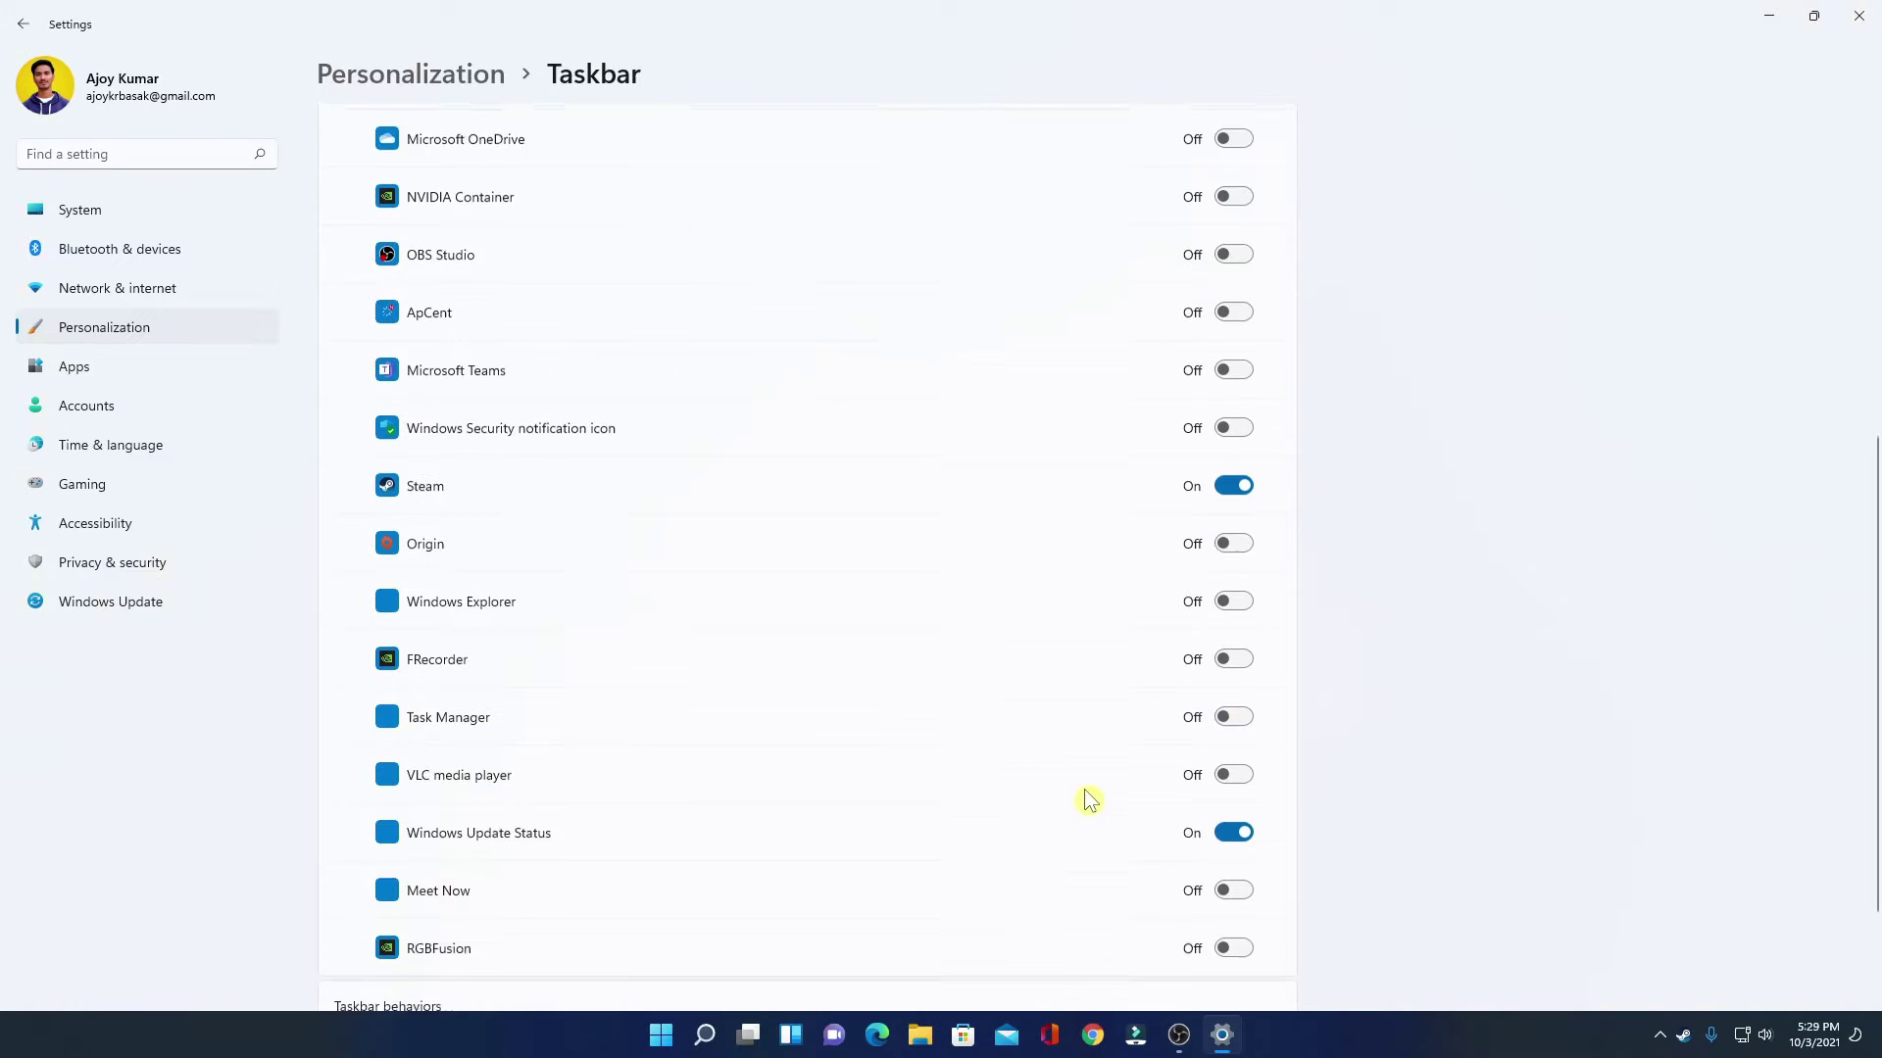
pyautogui.click(1245, 707)
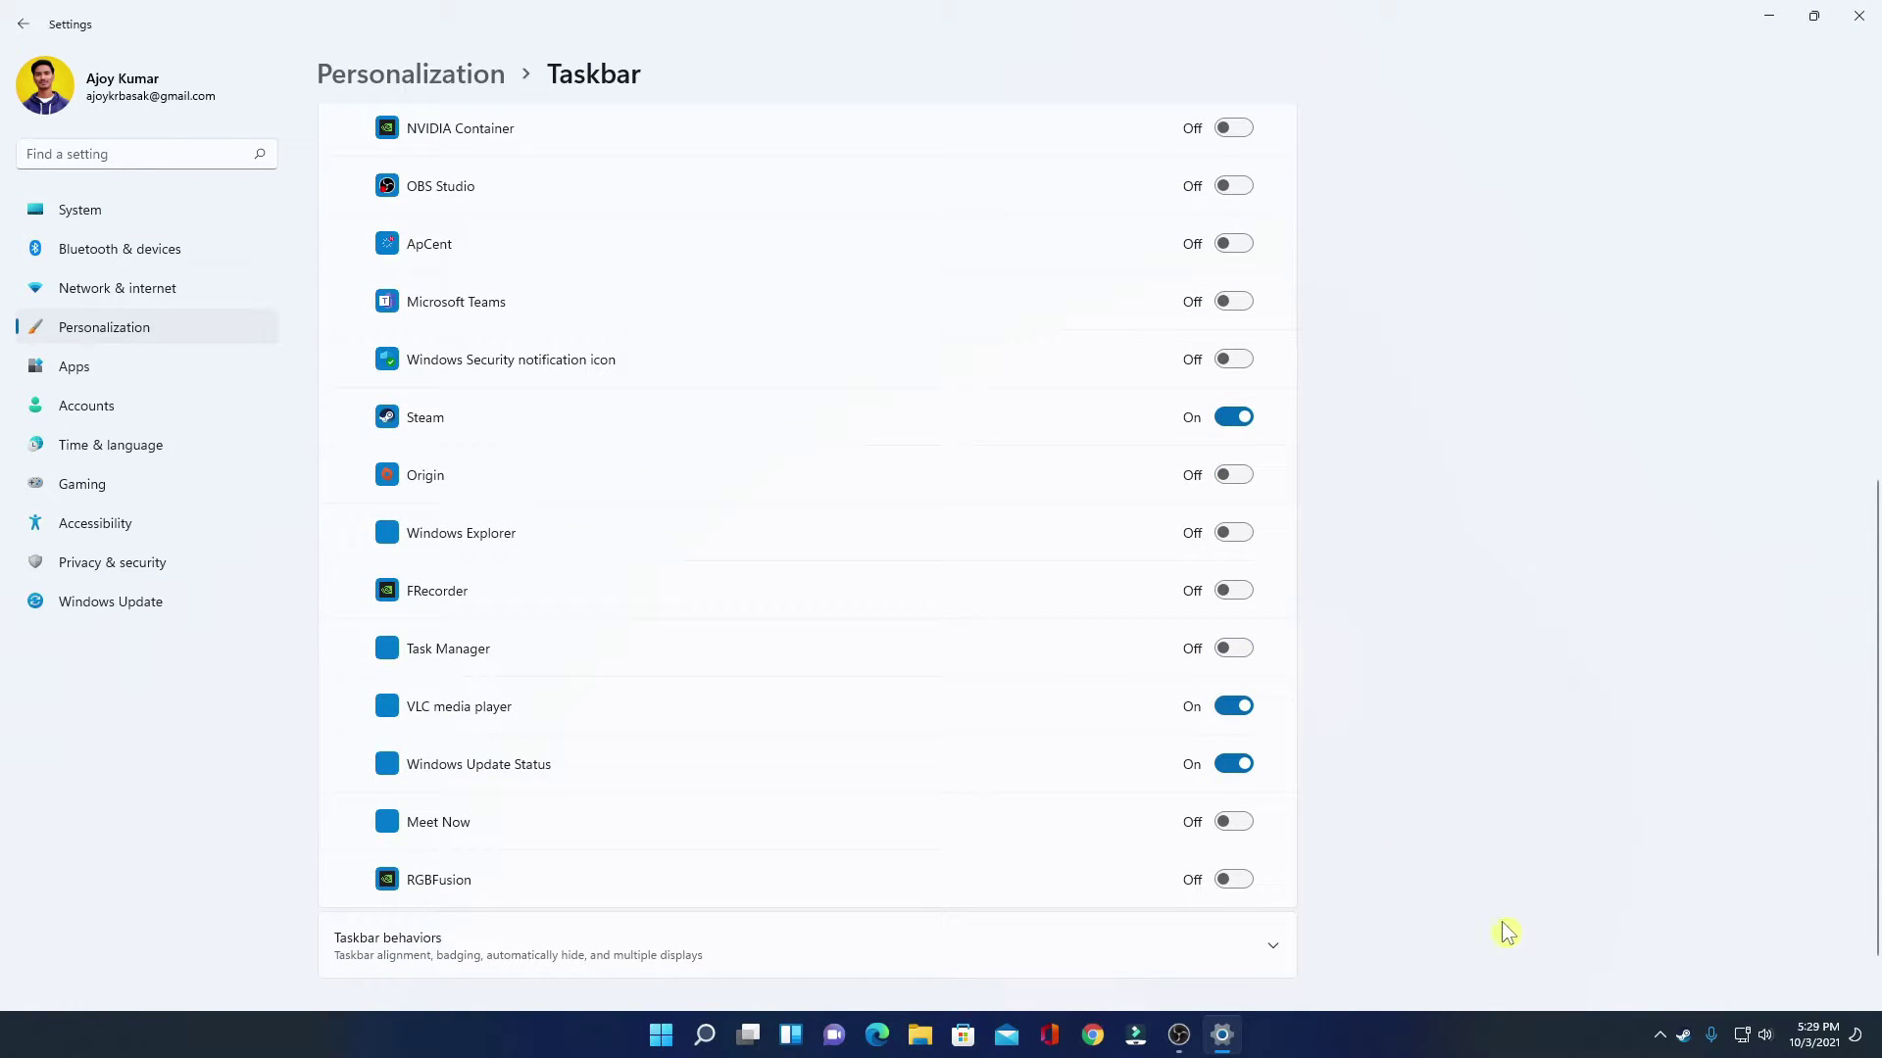
pyautogui.click(1659, 1036)
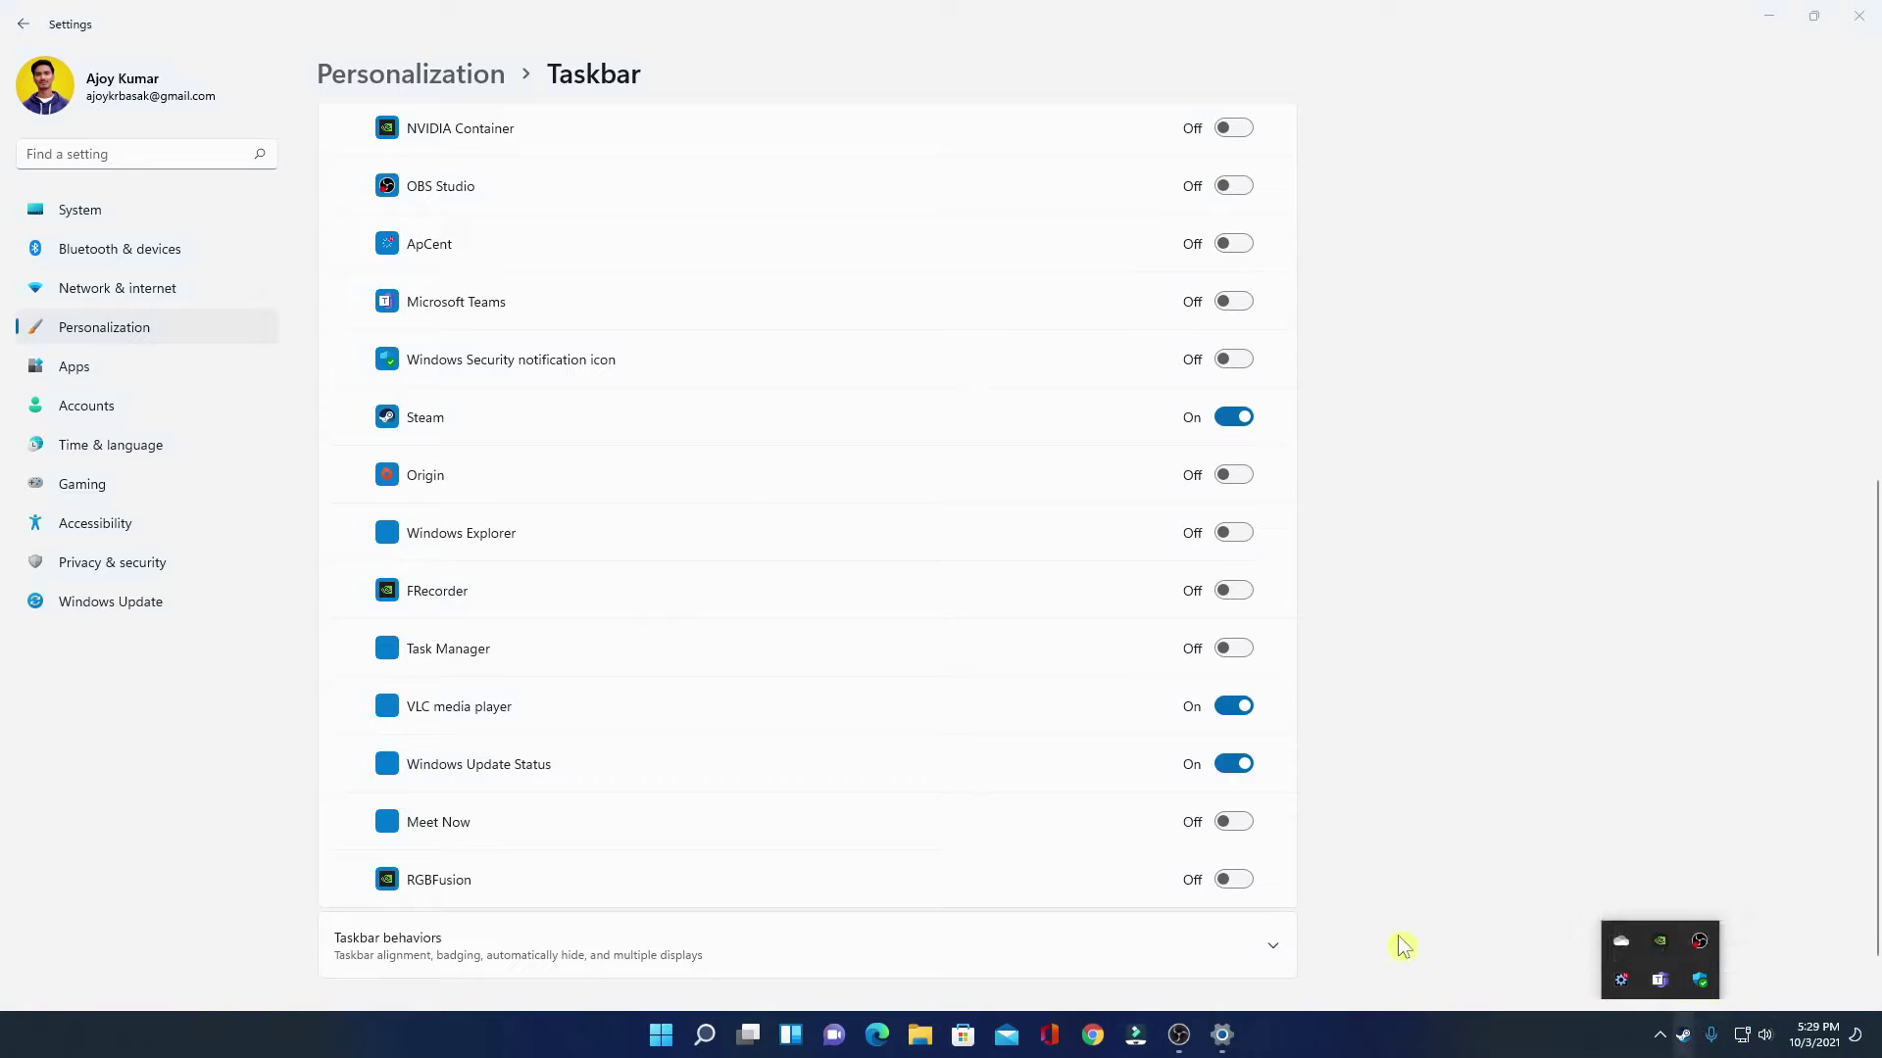
# Step: Turn off Steam and VLC media player in the corner overflow list, leaving Windows Update Status on
pyautogui.click(1234, 764)
pyautogui.click(1234, 764)
pyautogui.scroll(-1, 1461, 755)
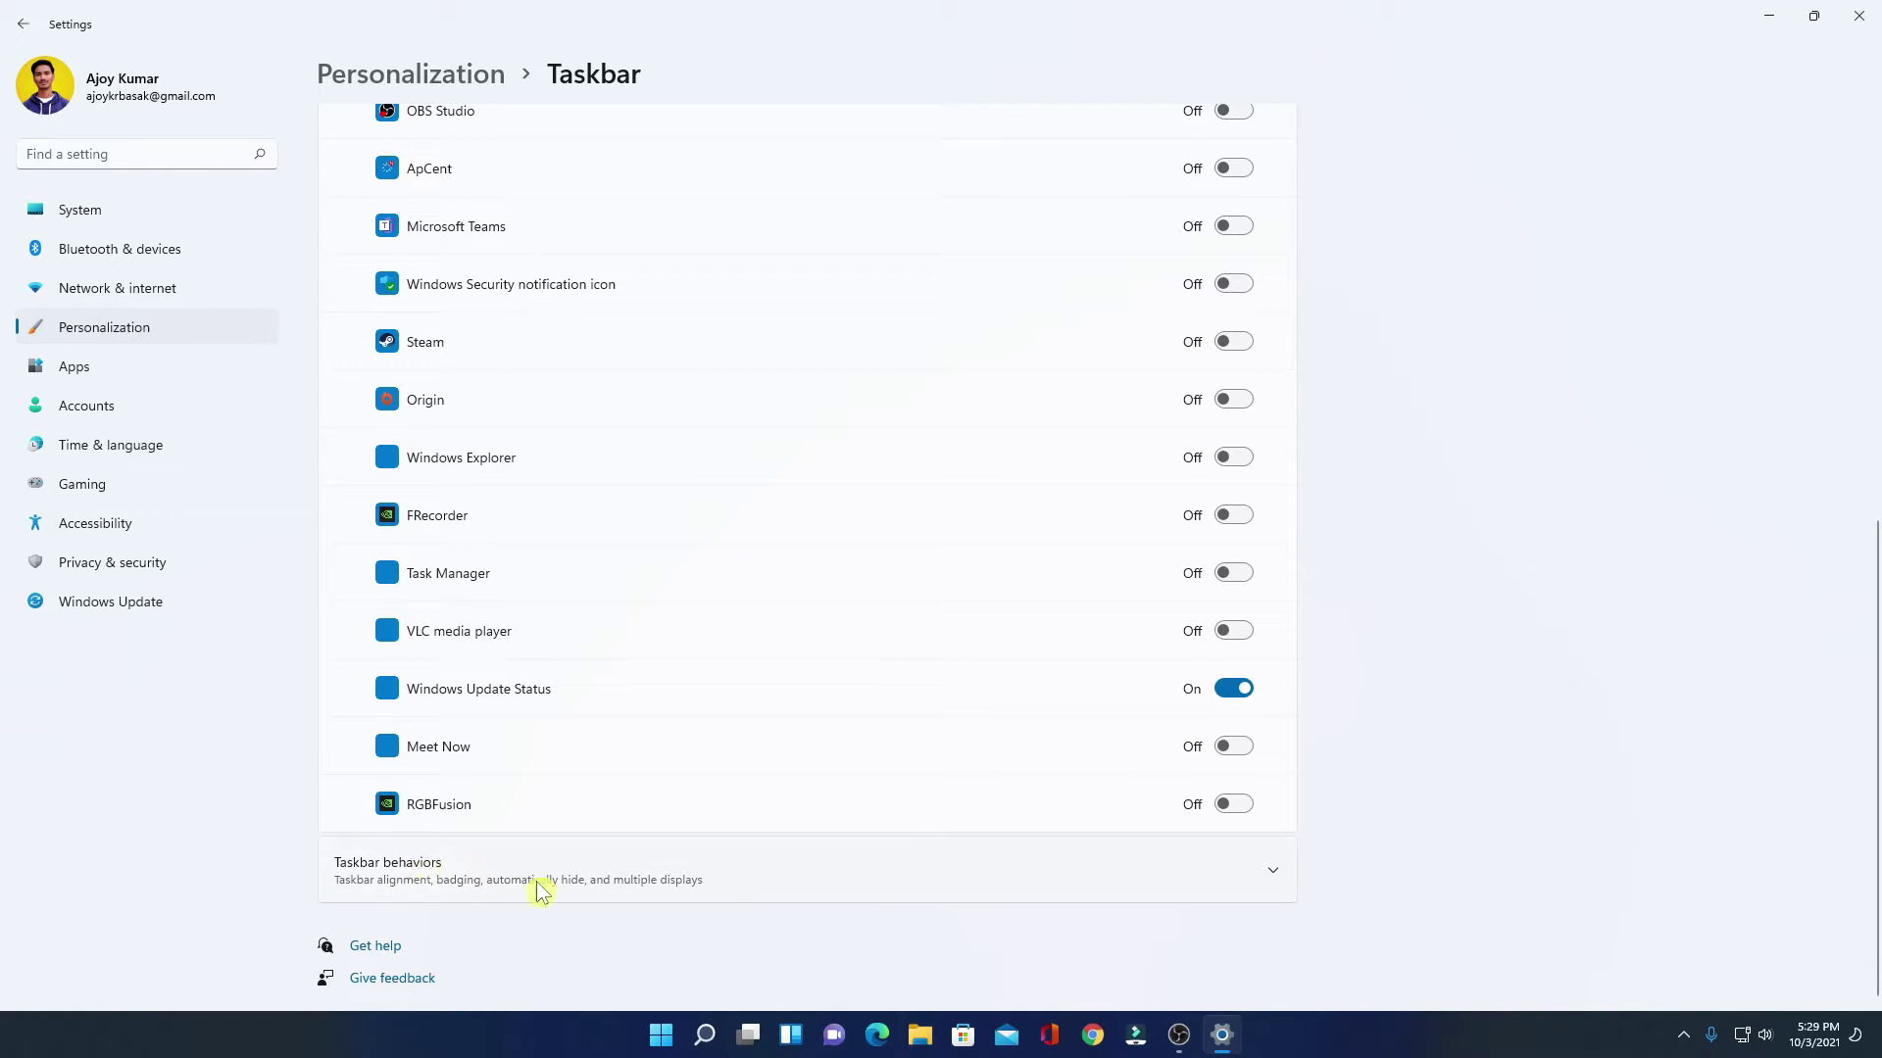
# Step: Expand the Taskbar behaviors settings and set the taskbar alignment to Left
pyautogui.click(891, 880)
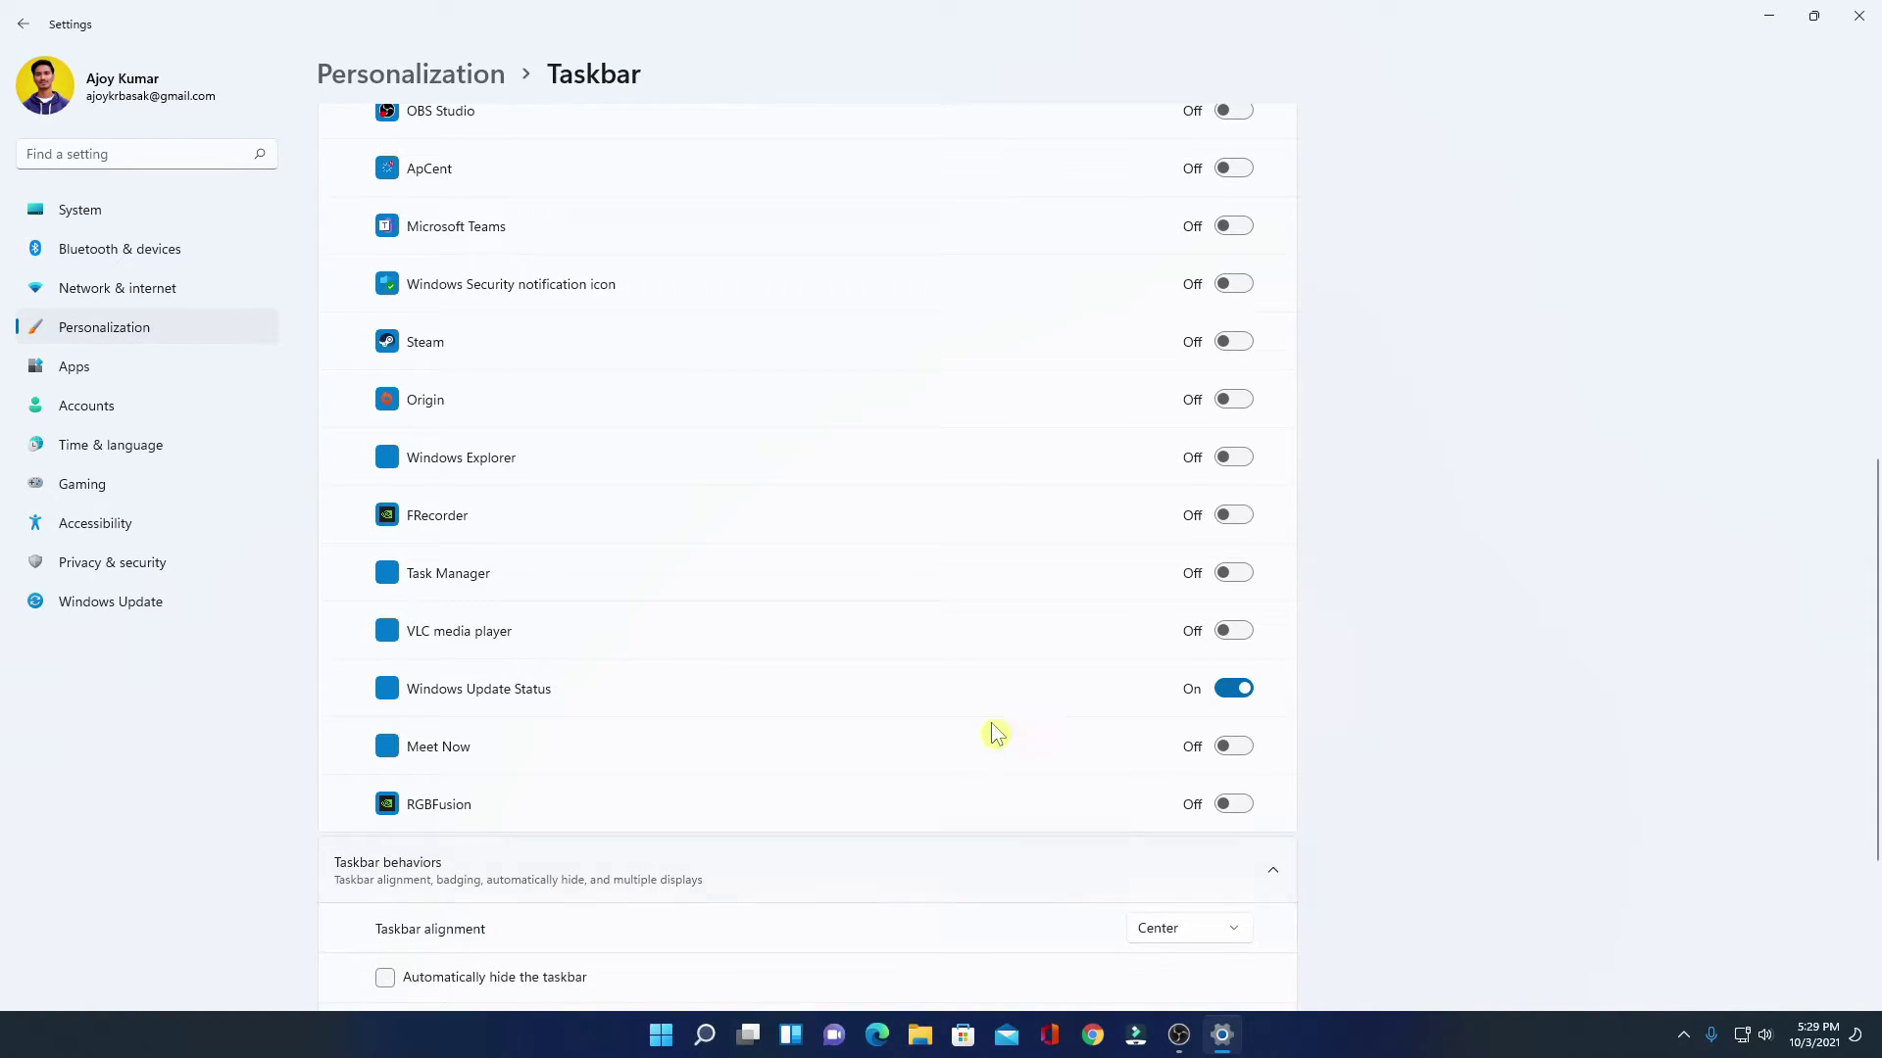
pyautogui.scroll(-3, 1039, 628)
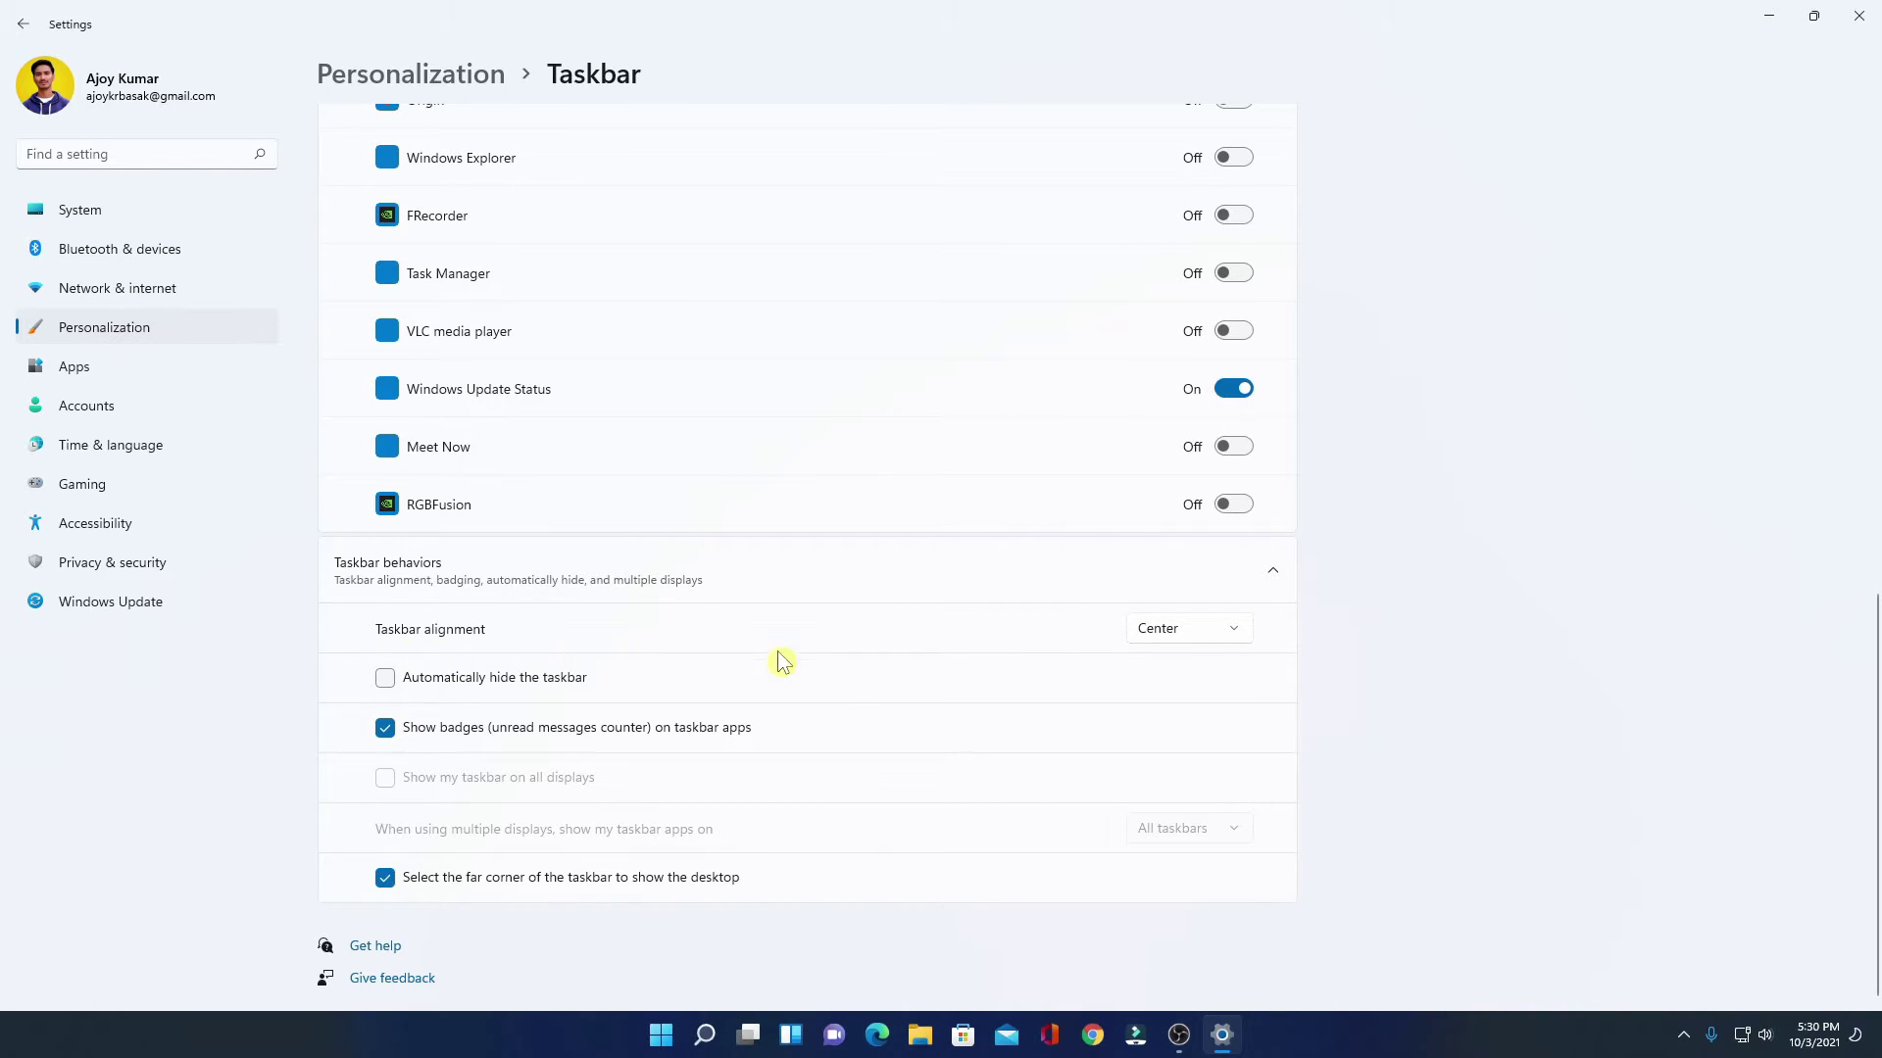
pyautogui.click(1204, 632)
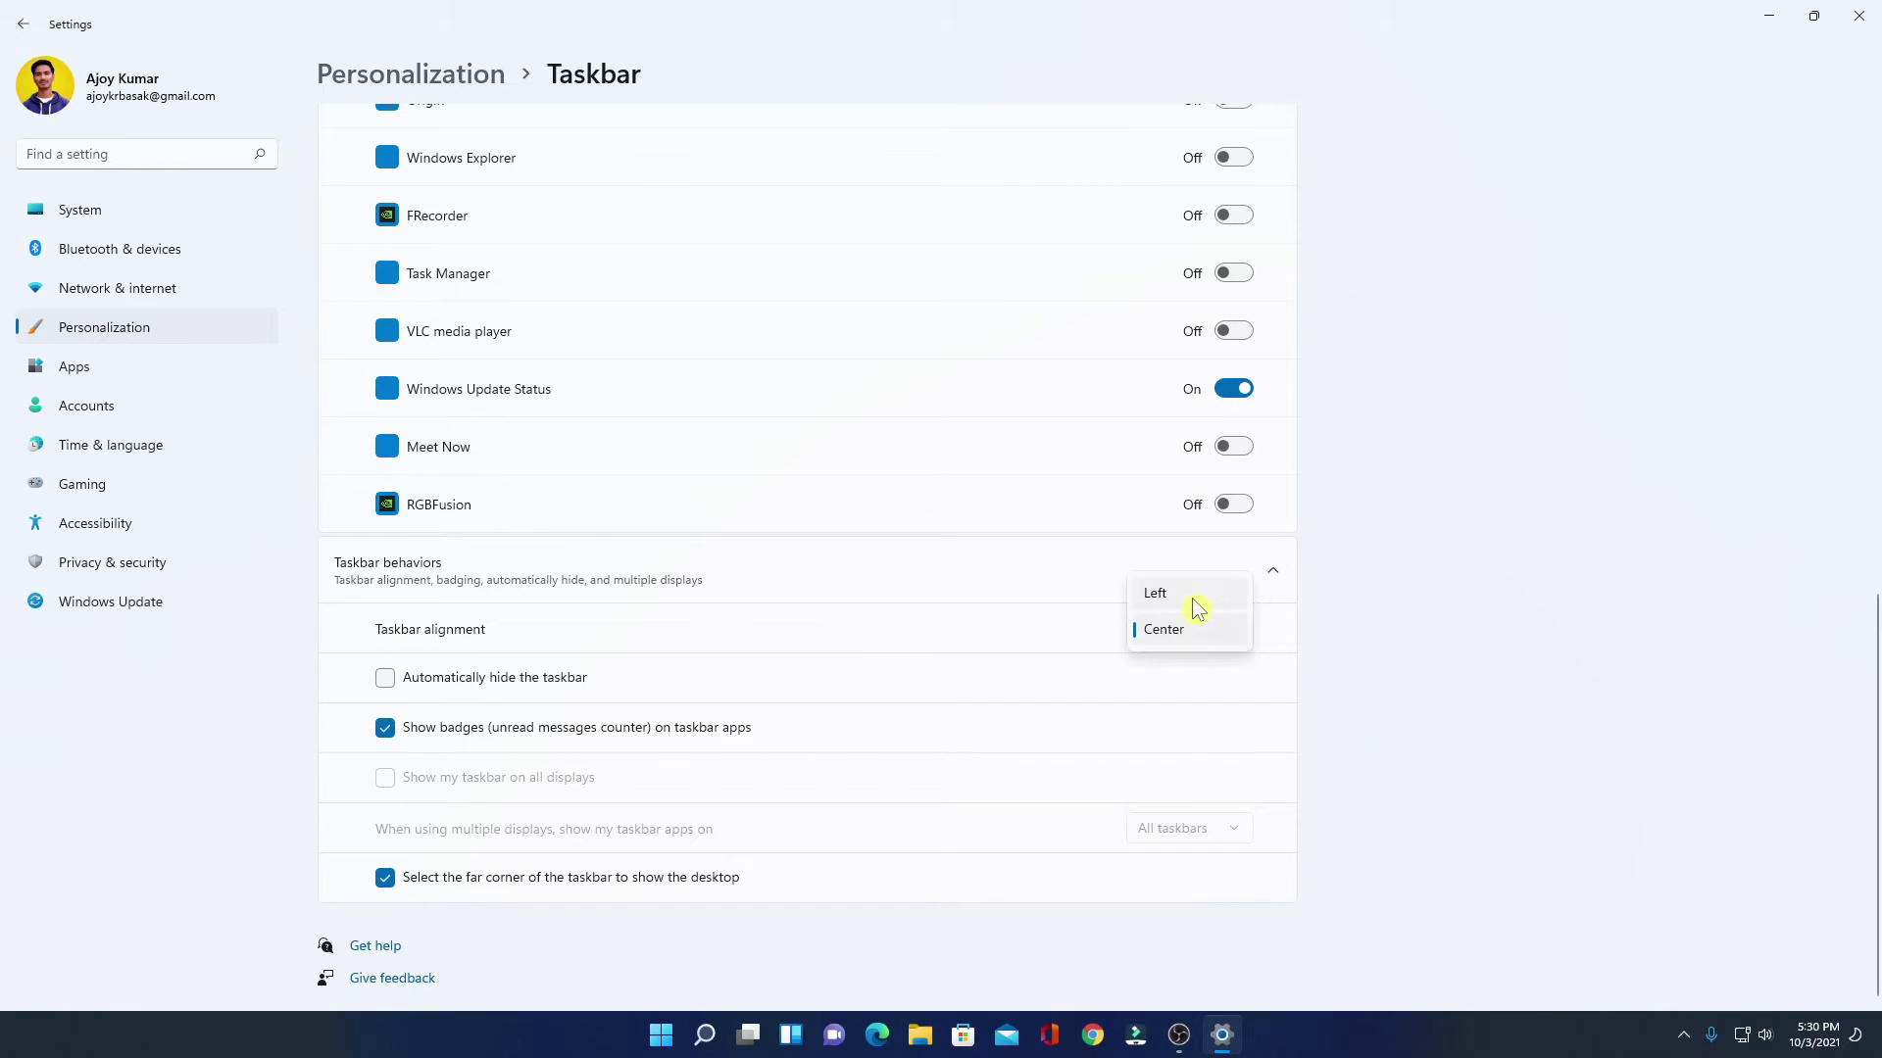
pyautogui.click(1197, 597)
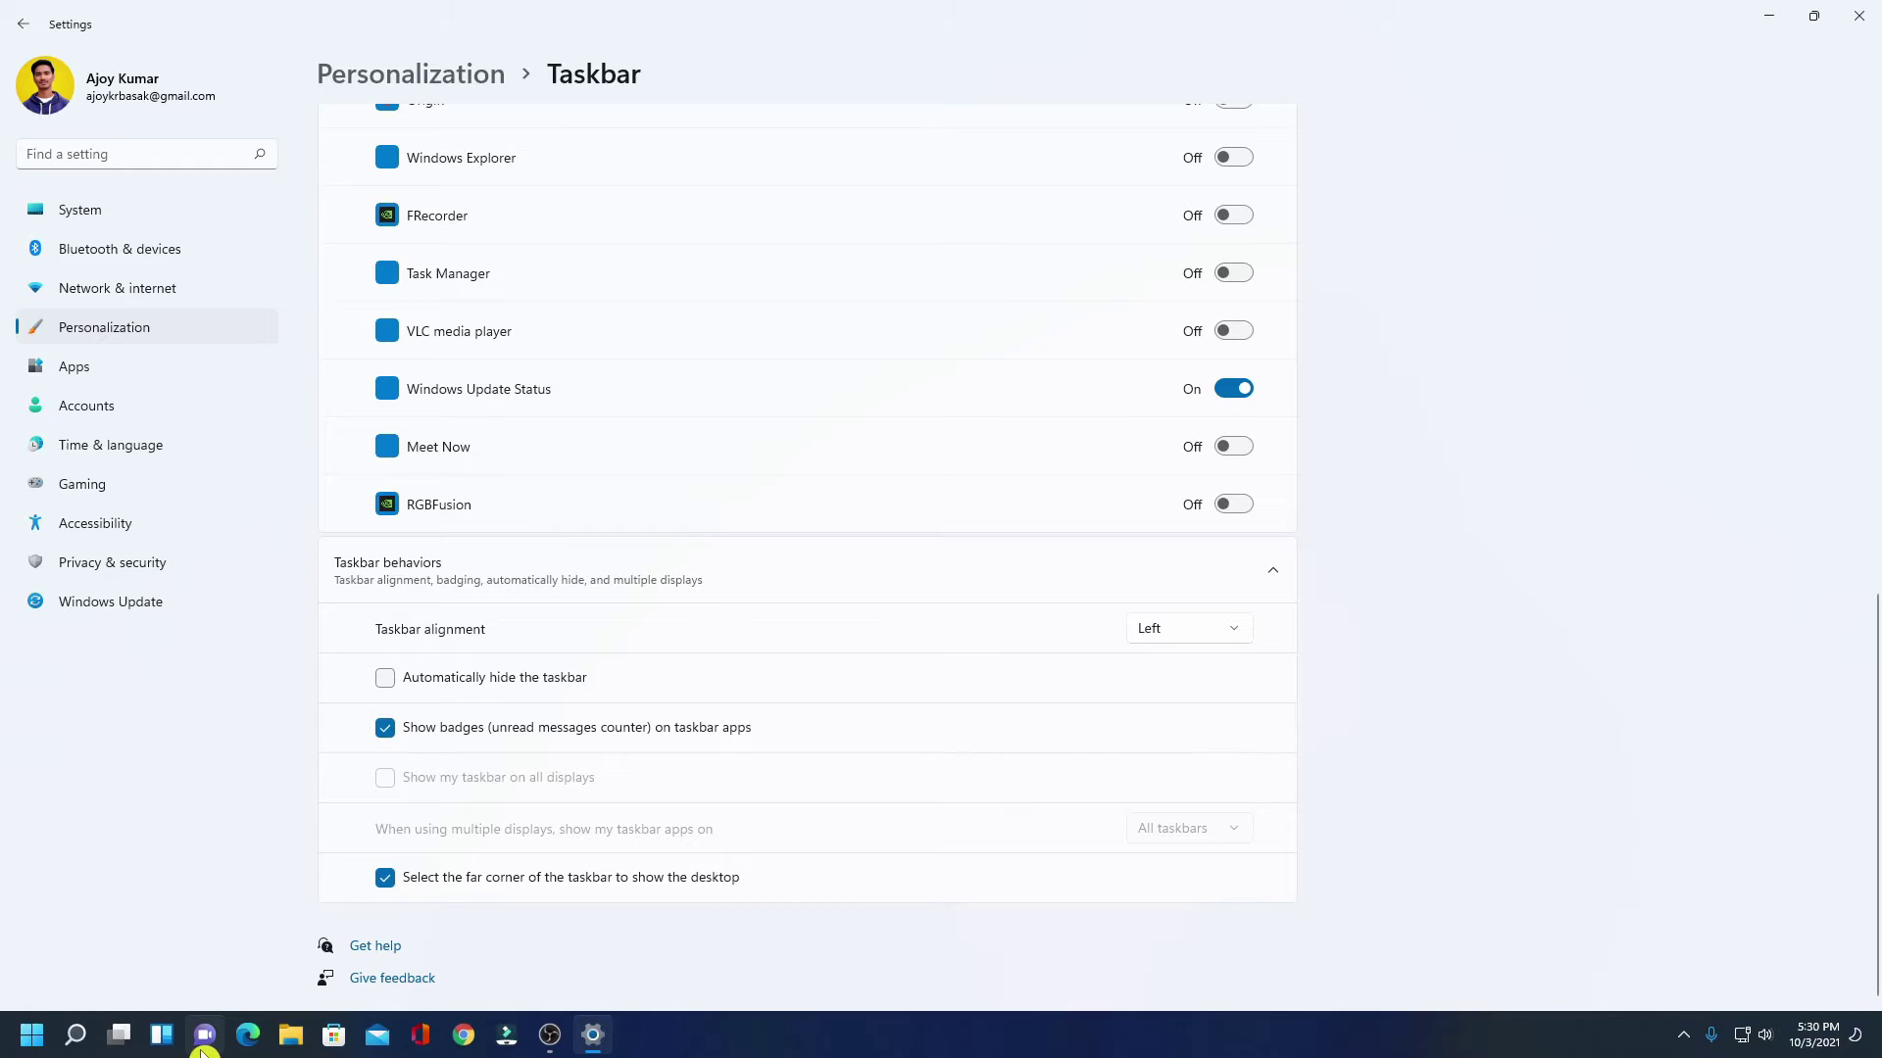
# Step: View the Start menu and its full app list with the new alignment, and set the taskbar alignment back to Center
pyautogui.click(31, 1035)
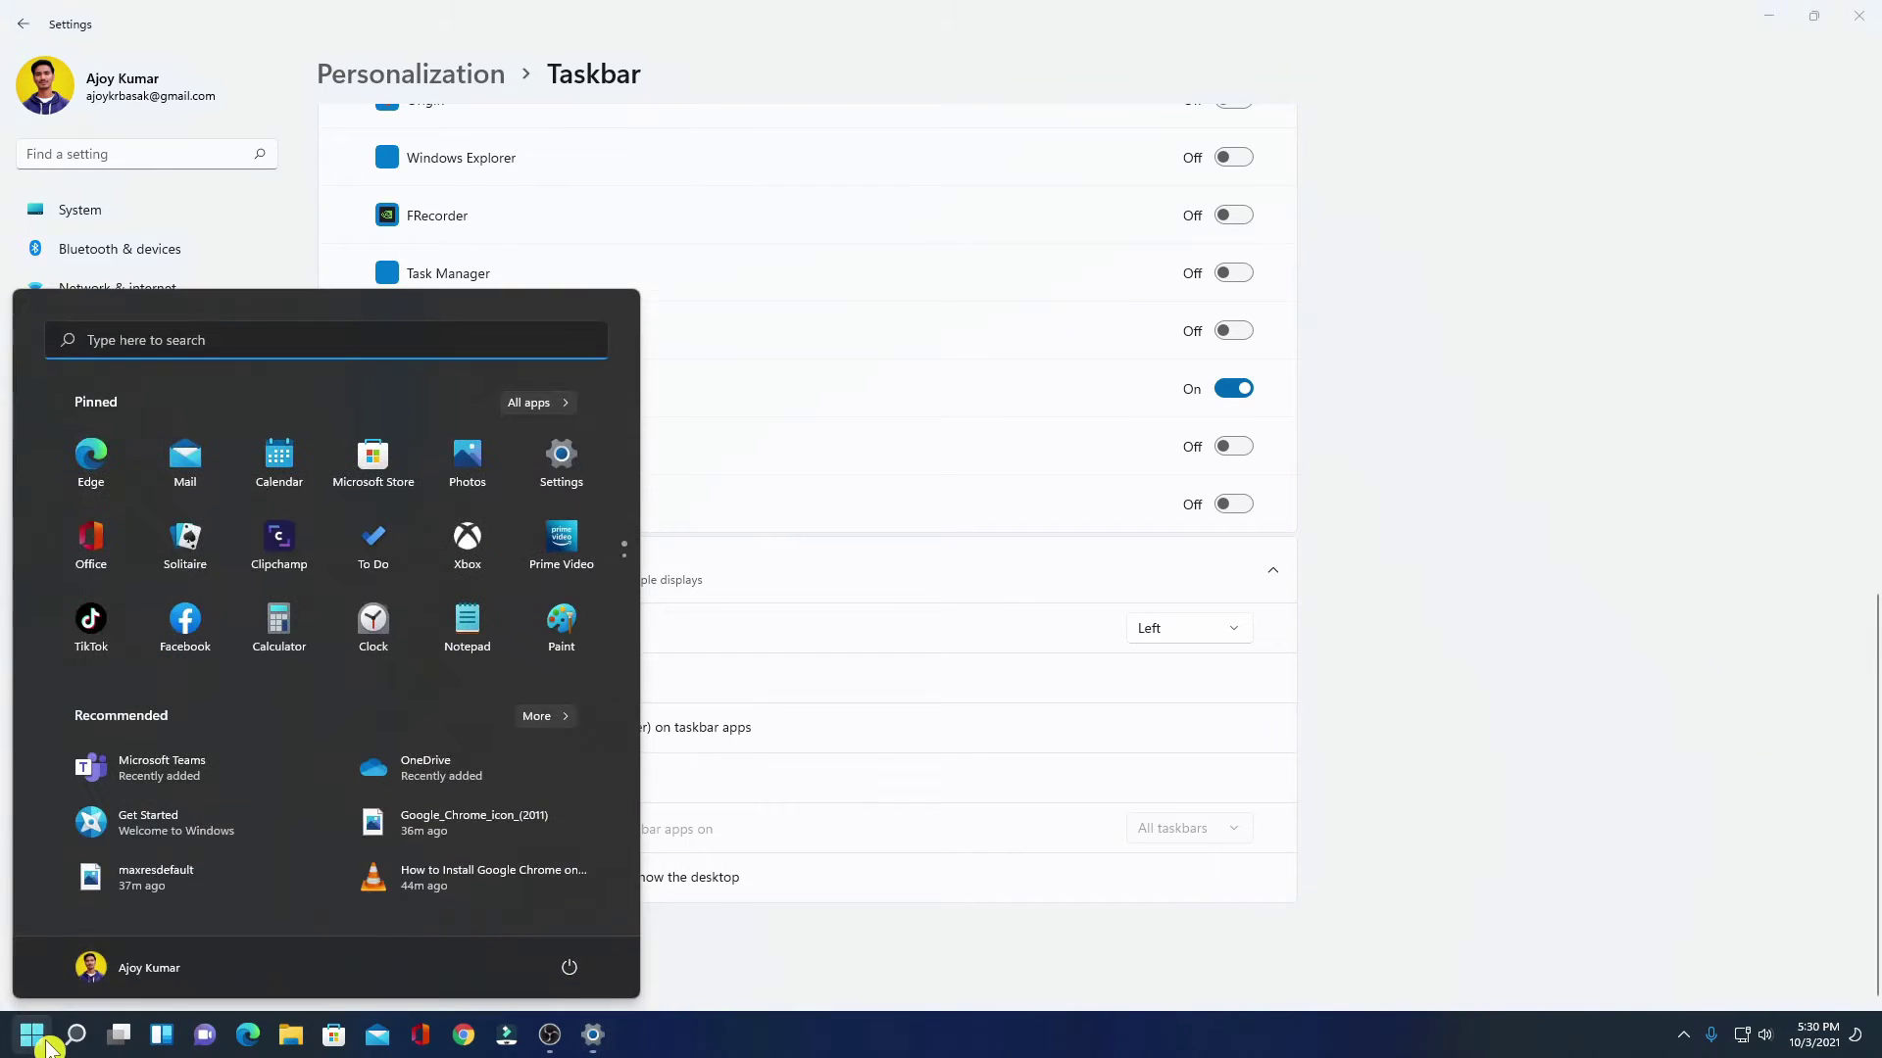
pyautogui.click(526, 404)
pyautogui.click(1033, 650)
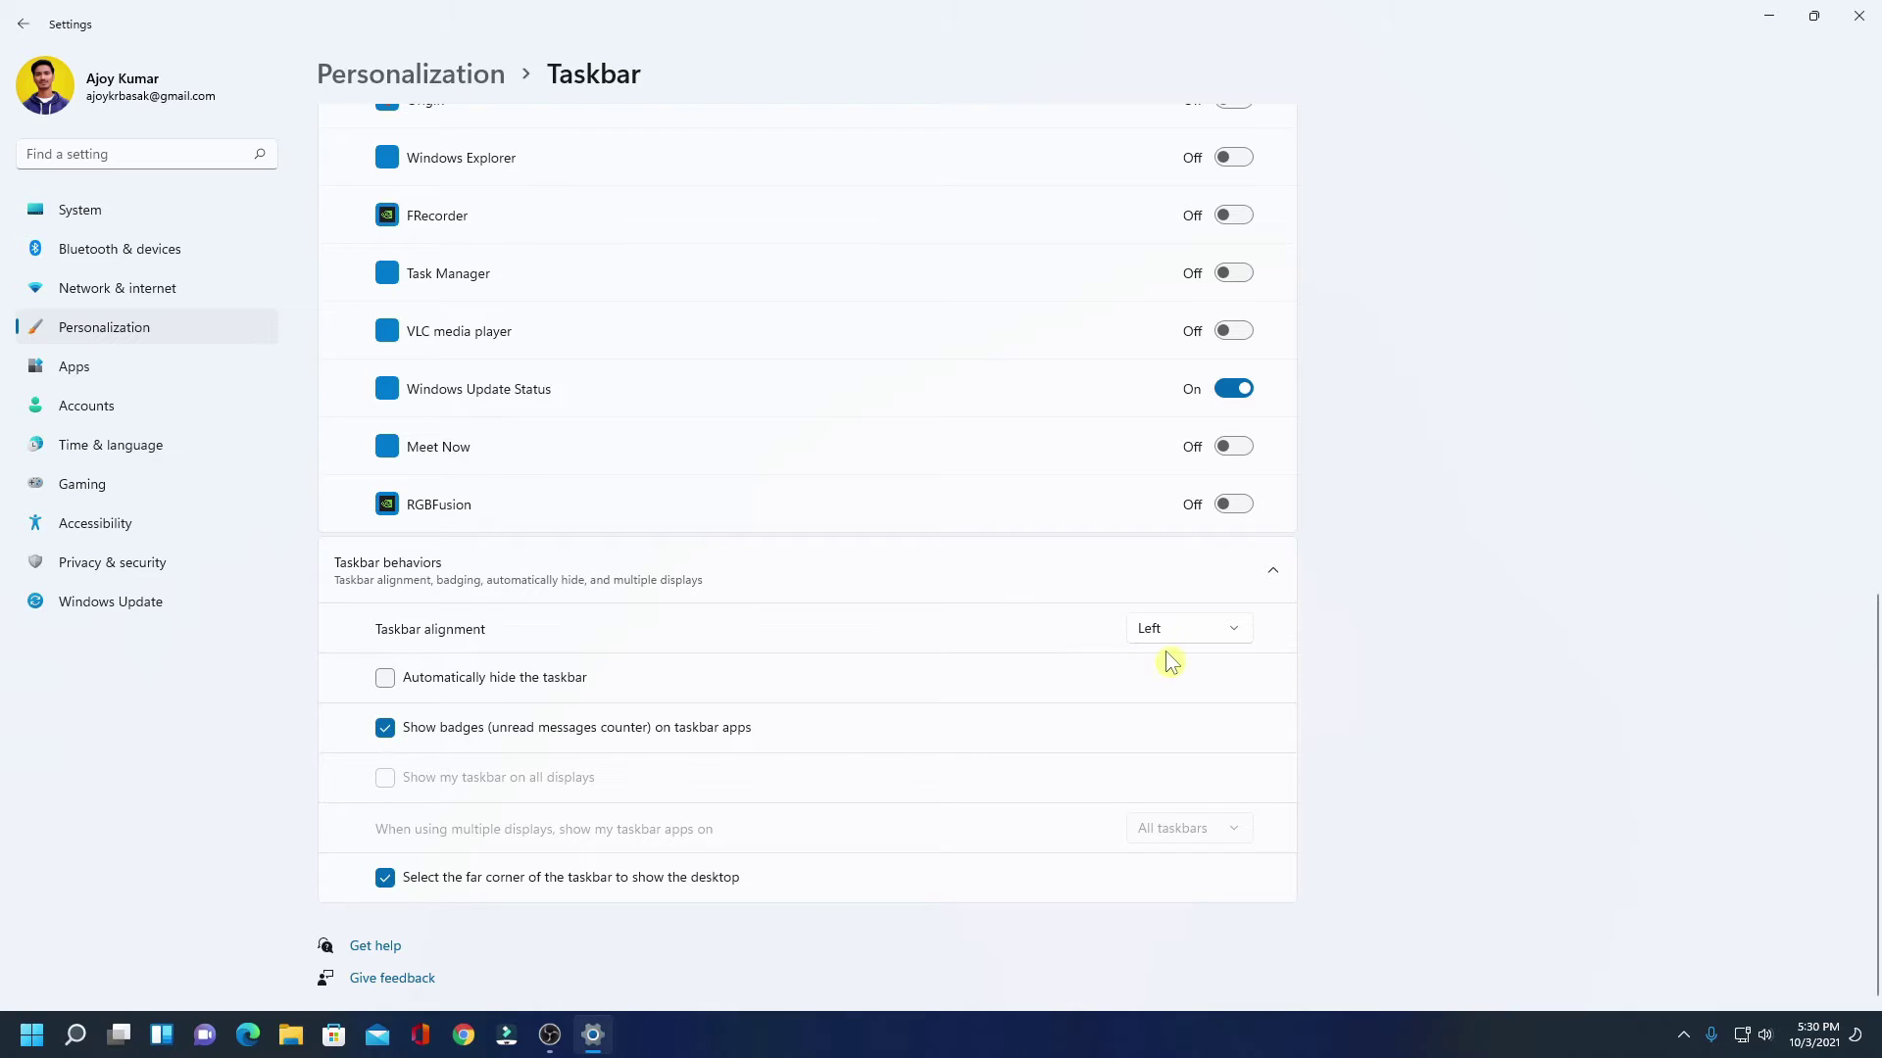
pyautogui.click(1218, 644)
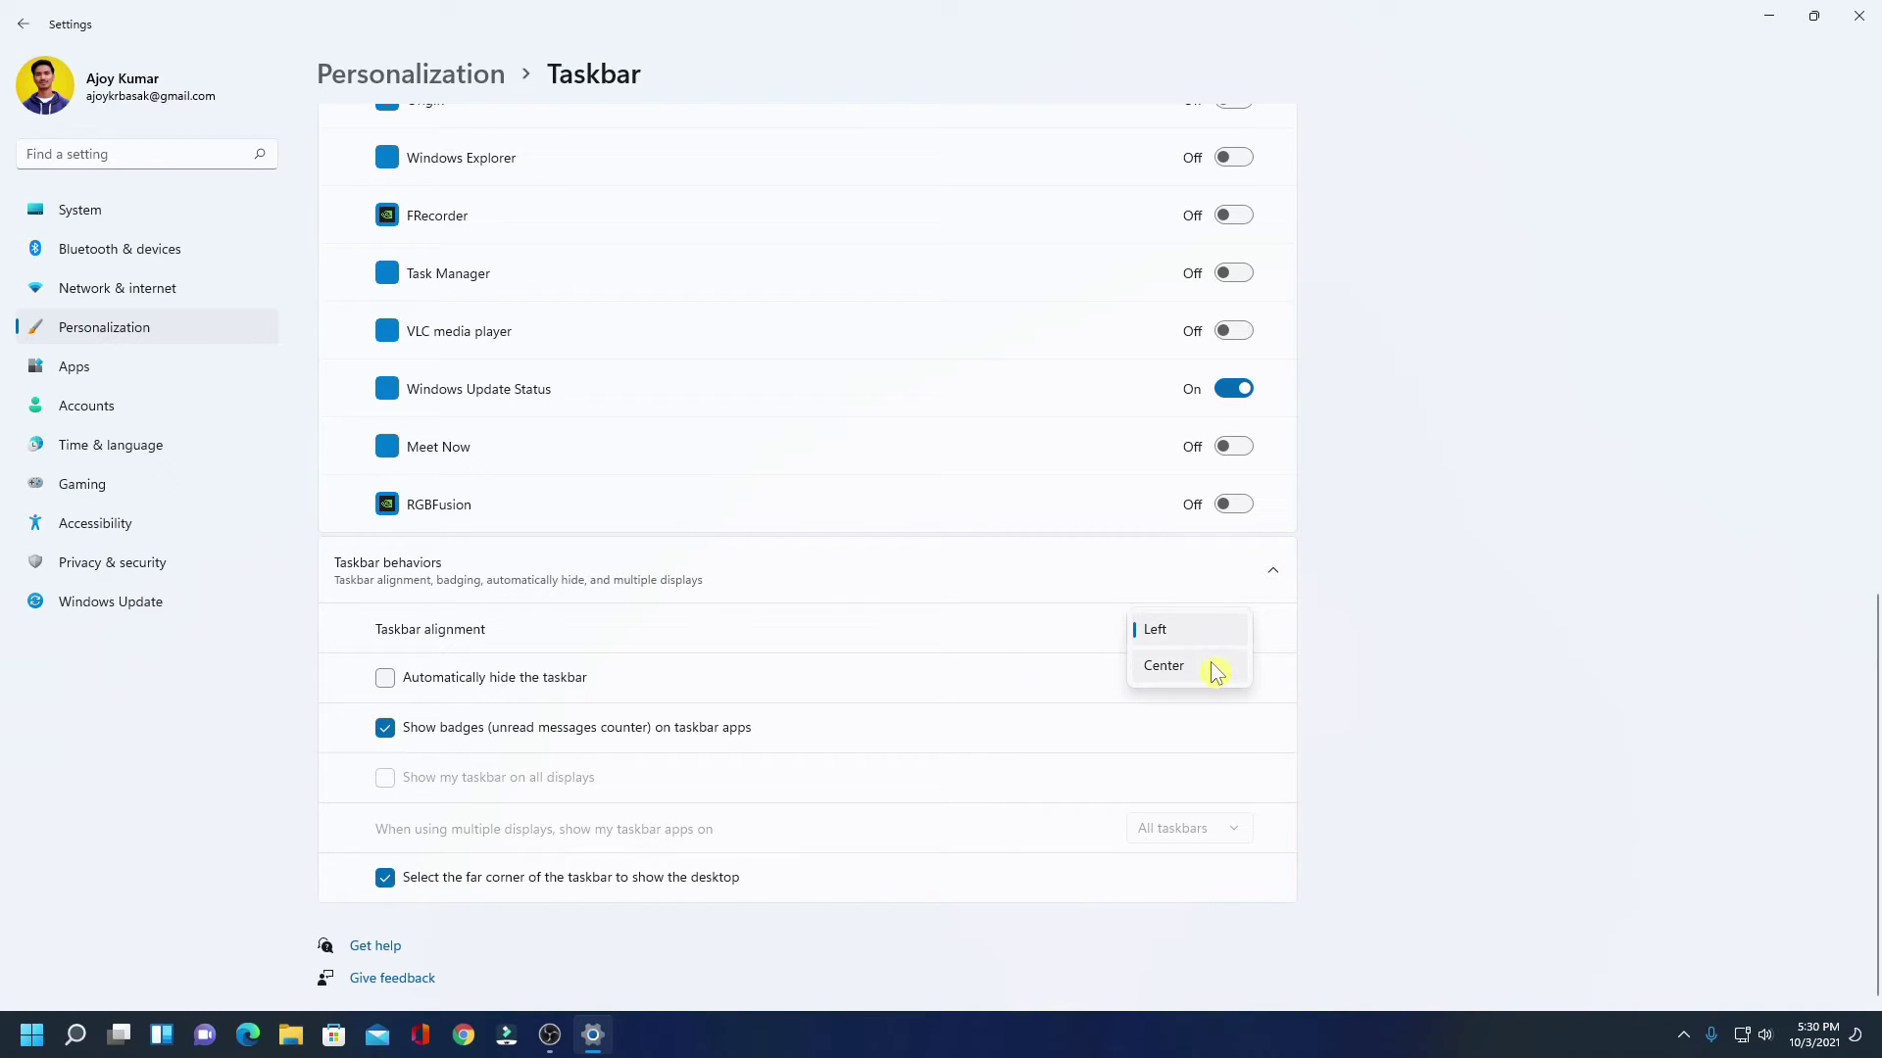
pyautogui.click(1215, 669)
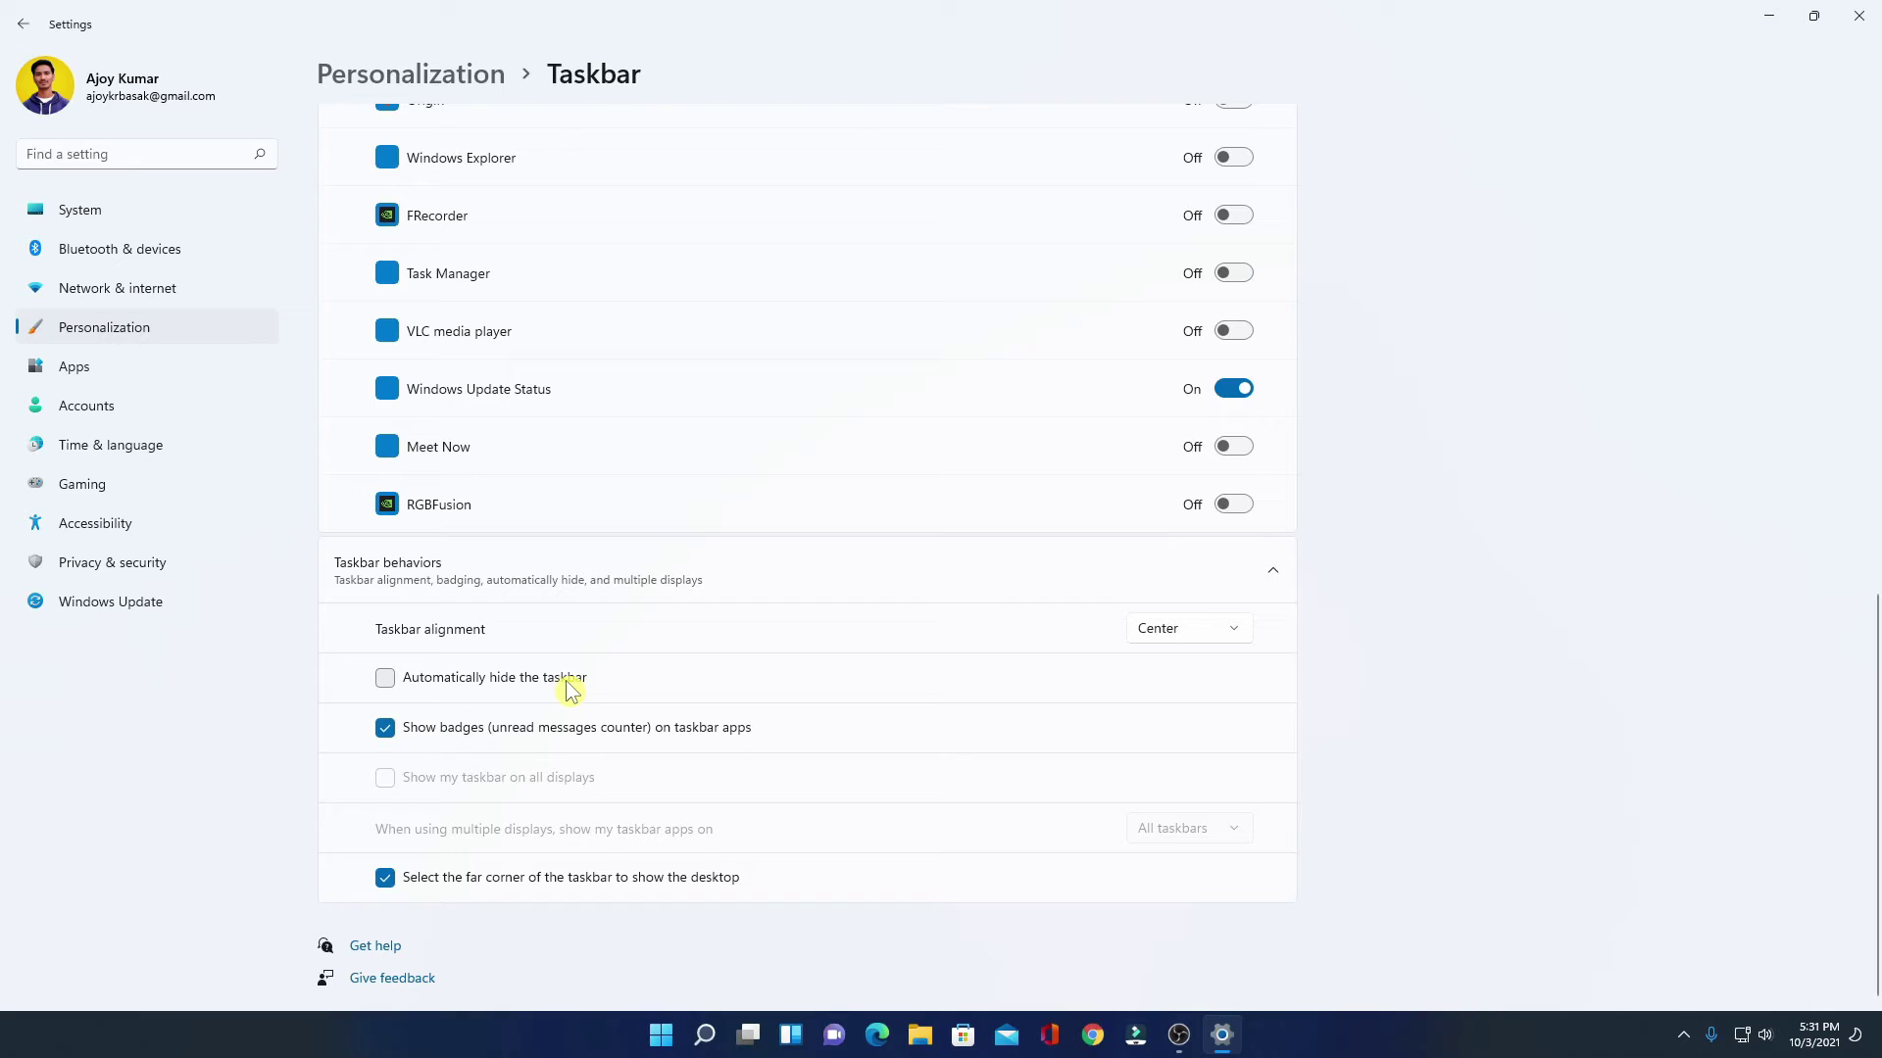
# Step: Turn on automatic hiding of the taskbar, reveal the hidden taskbar, and turn the option off again
pyautogui.click(443, 691)
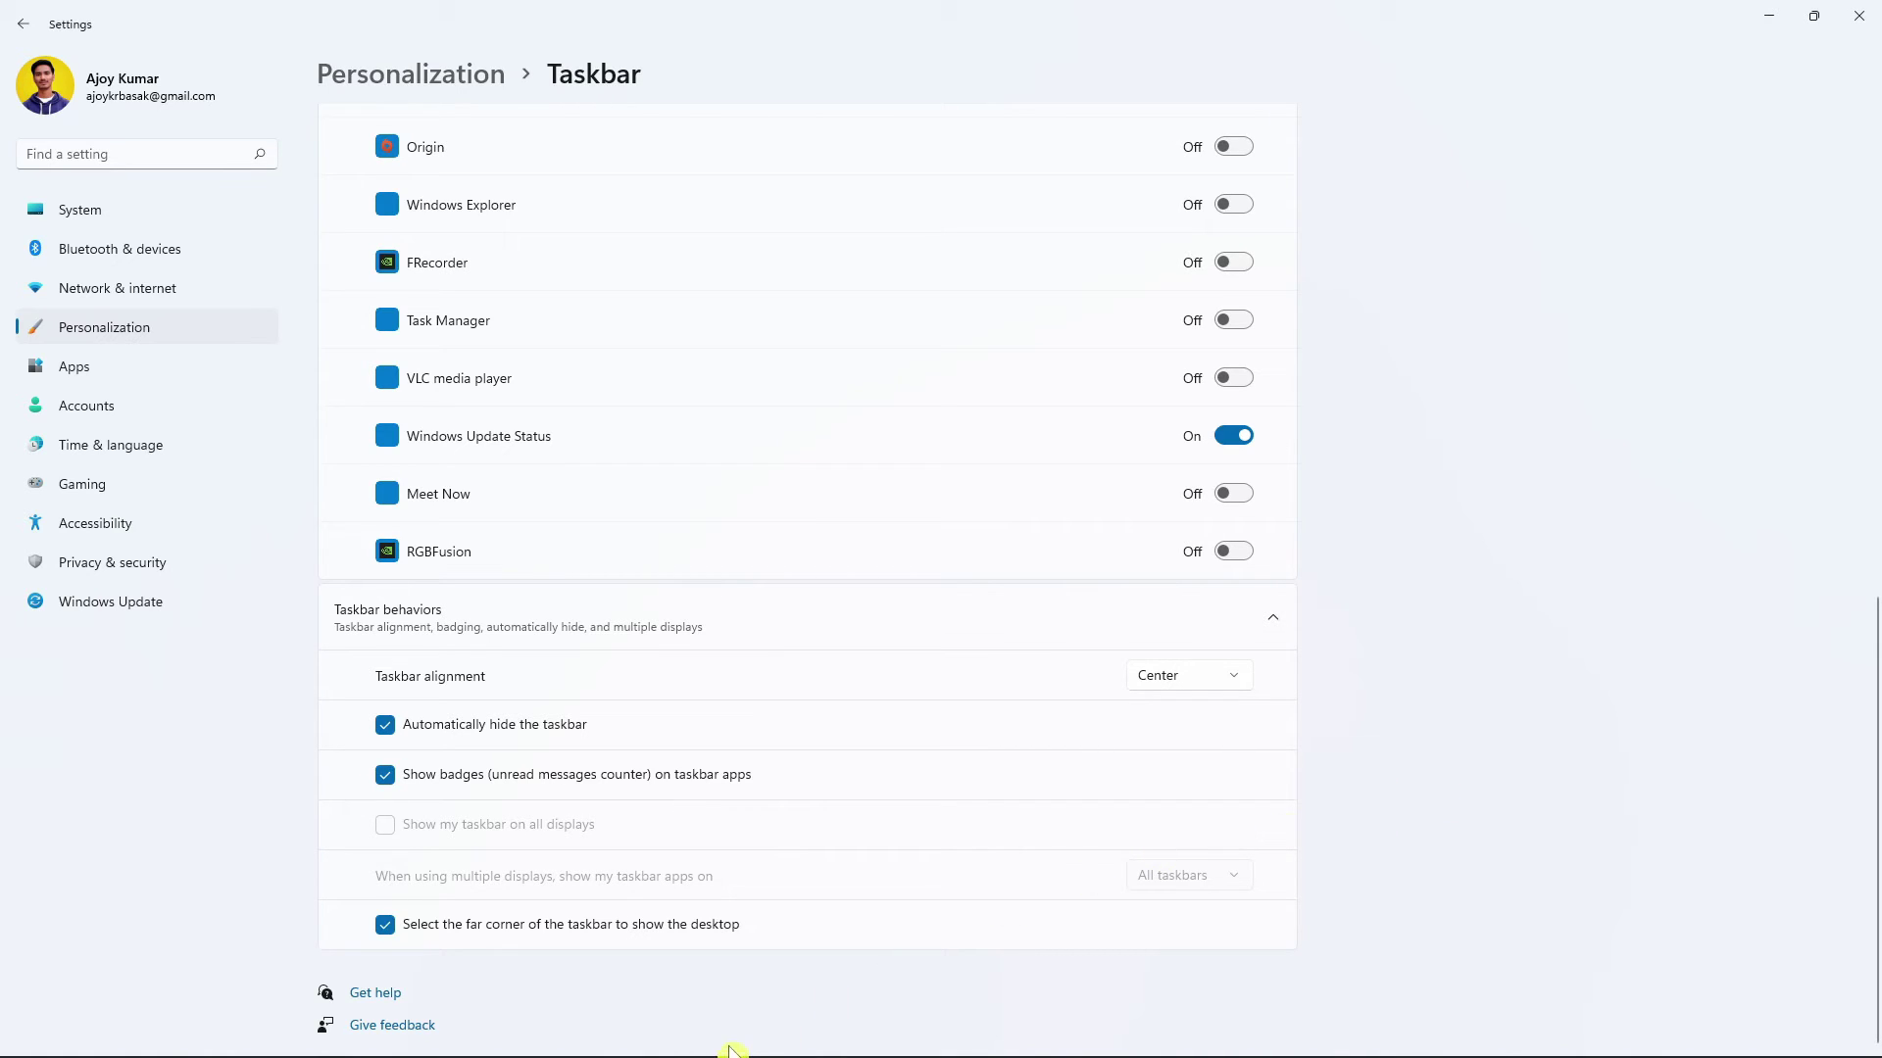
pyautogui.moveTo(688, 1056)
pyautogui.click(387, 724)
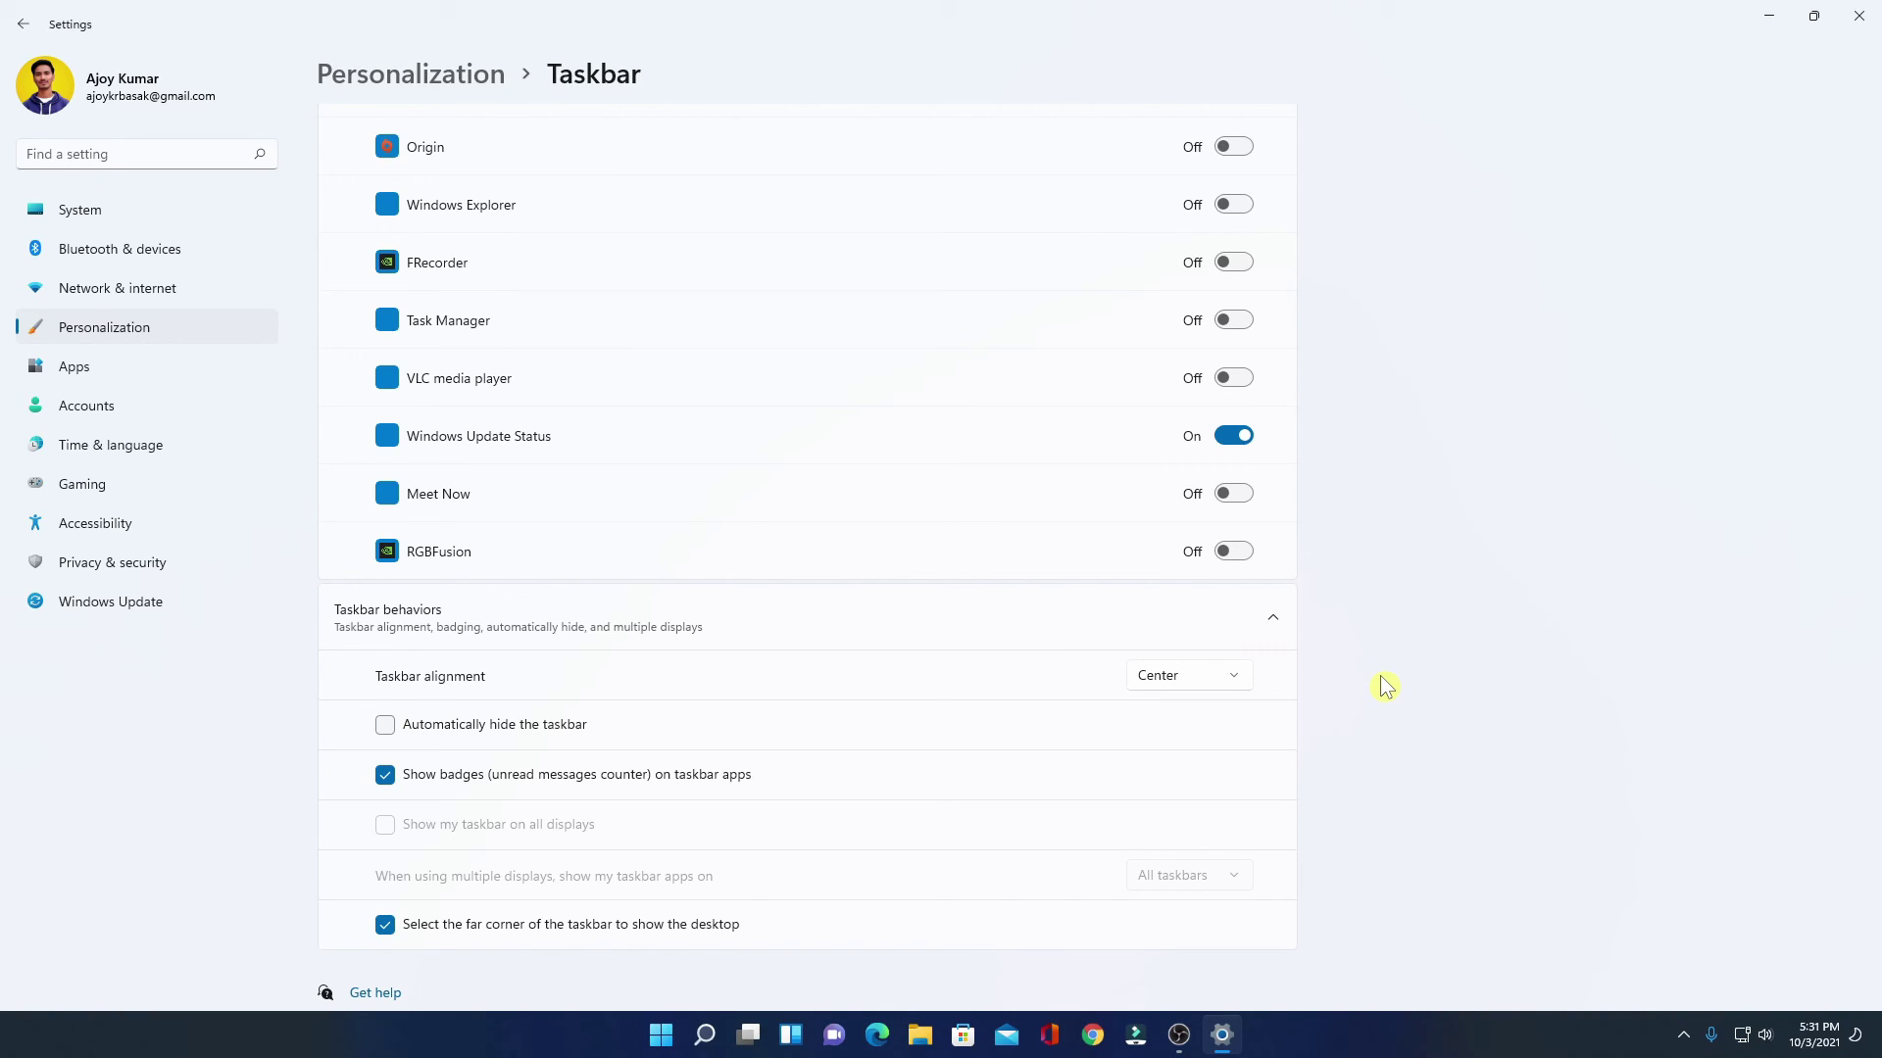
# Step: Return to the beginning of the Taskbar page and restore the Settings window from full screen to its smaller size
pyautogui.scroll(10, 1385, 686)
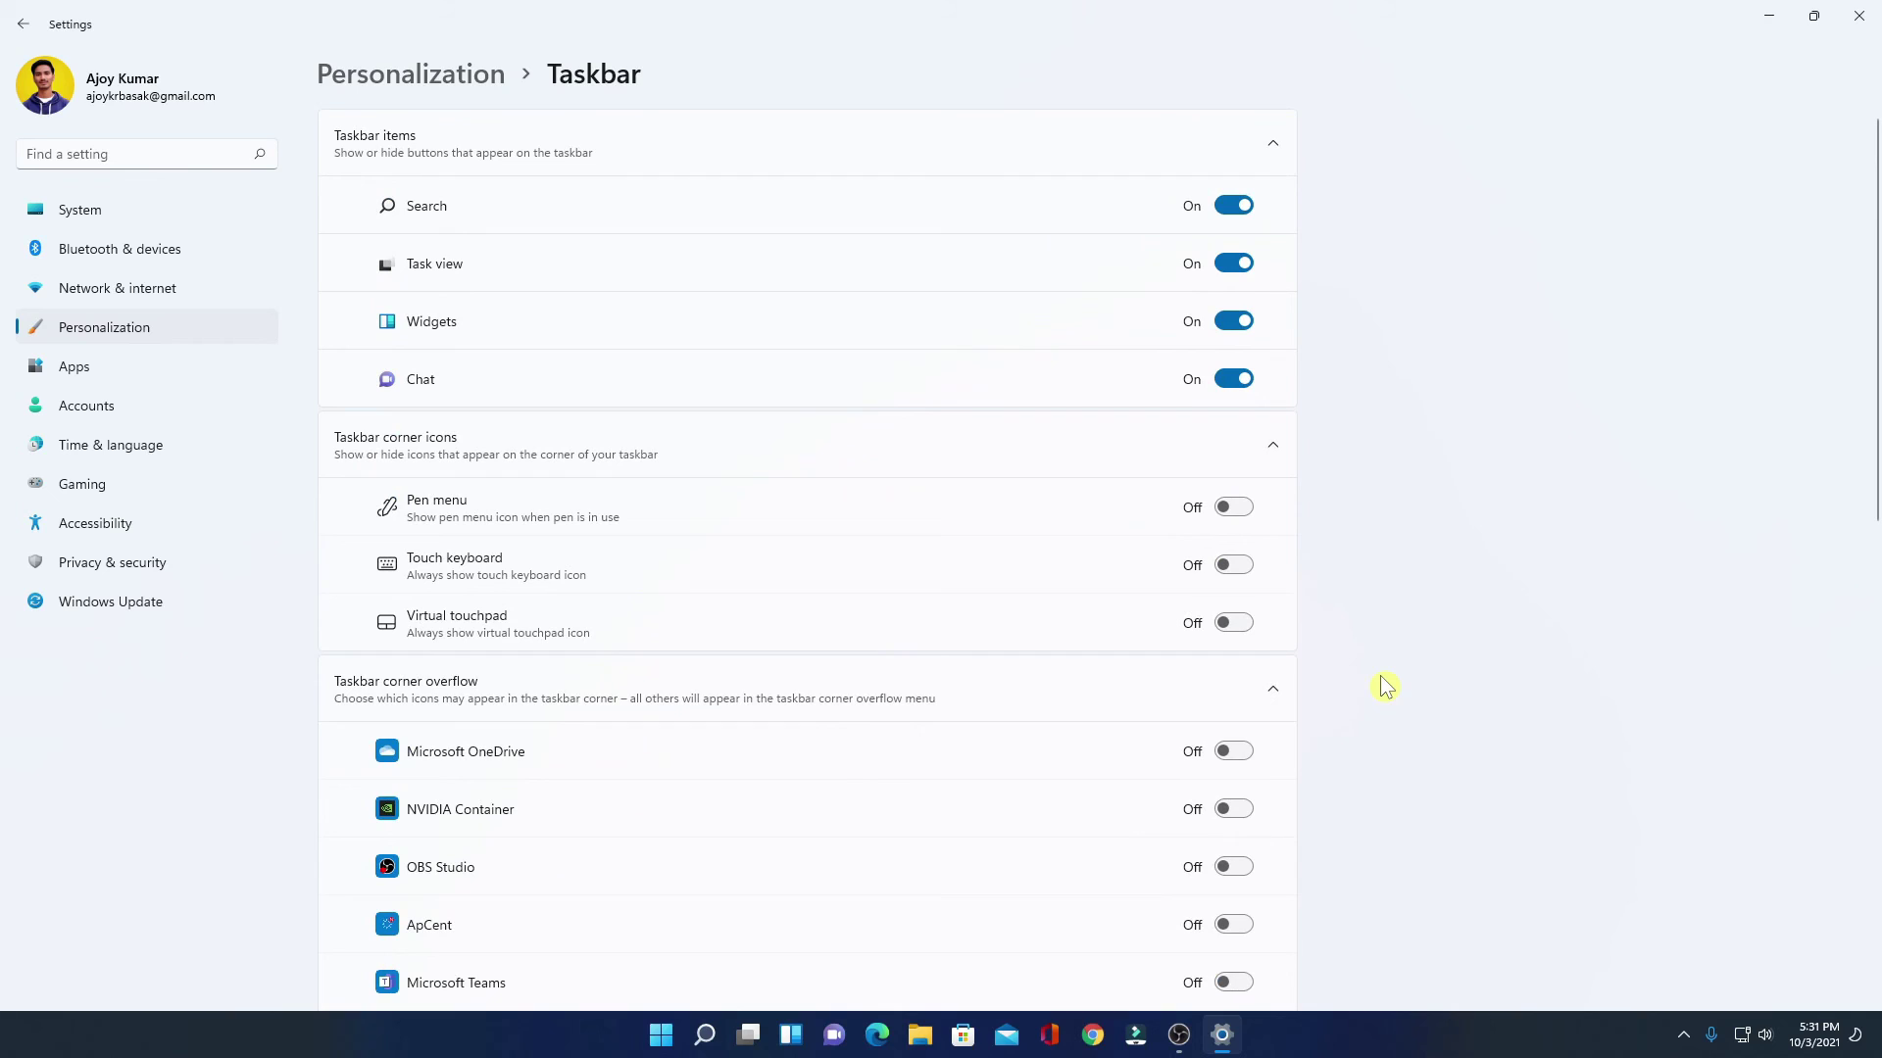
pyautogui.click(1814, 16)
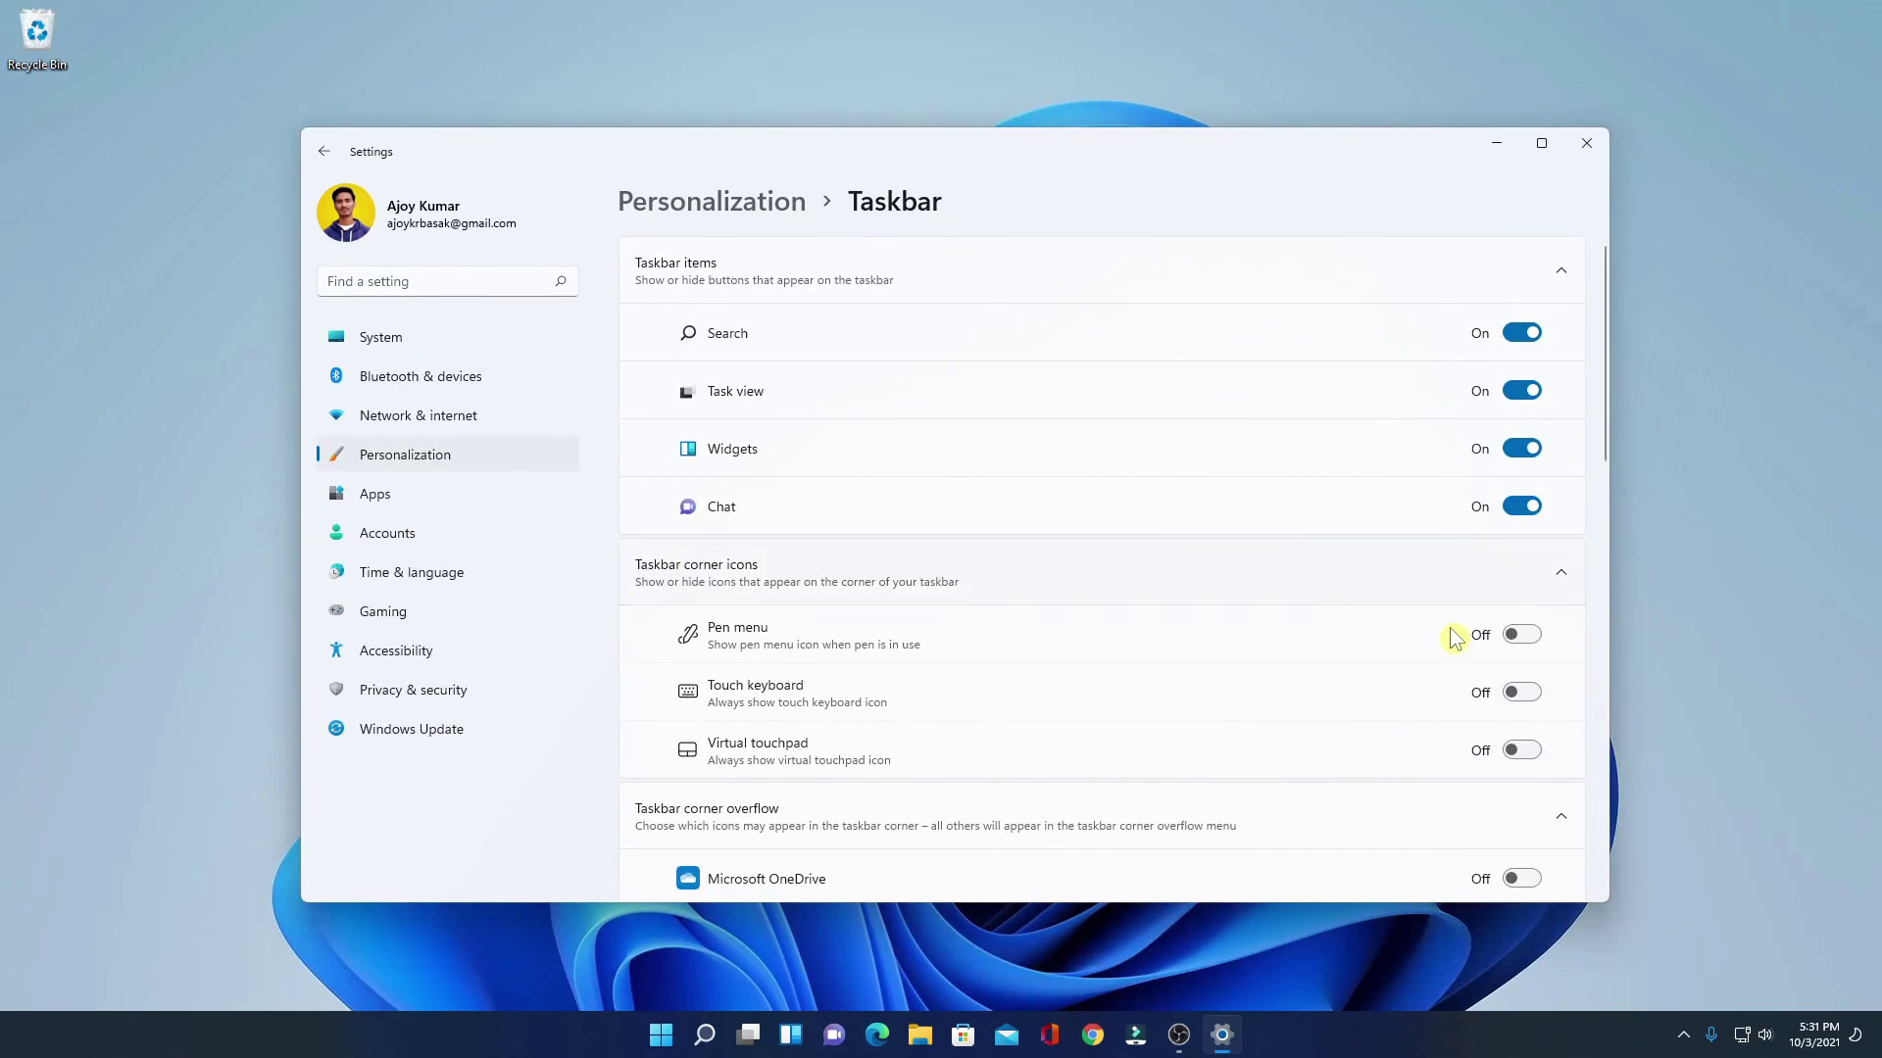